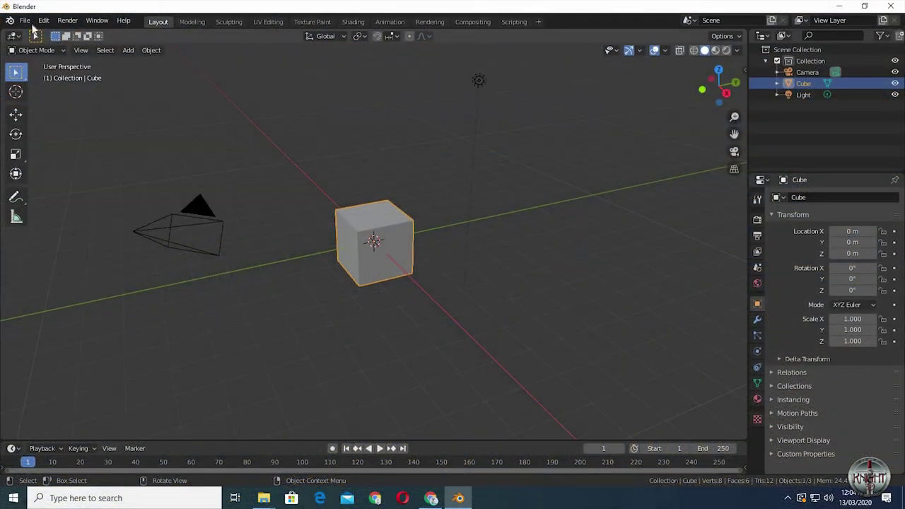
# - Open datsun material.blend, select the Datsun 620 KingCab truck and show its material slots
pyautogui.click(24, 20)
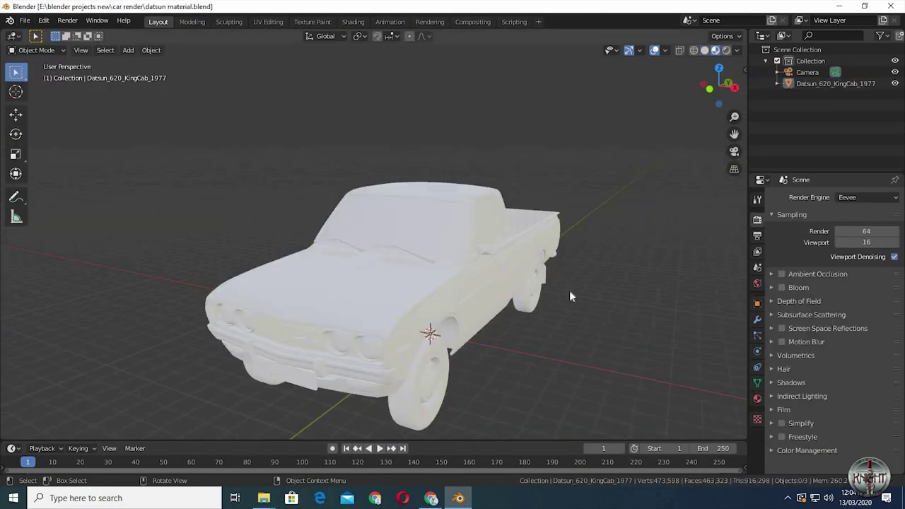
pyautogui.moveTo(551, 276); pyautogui.dragTo(540, 262, button='middle')
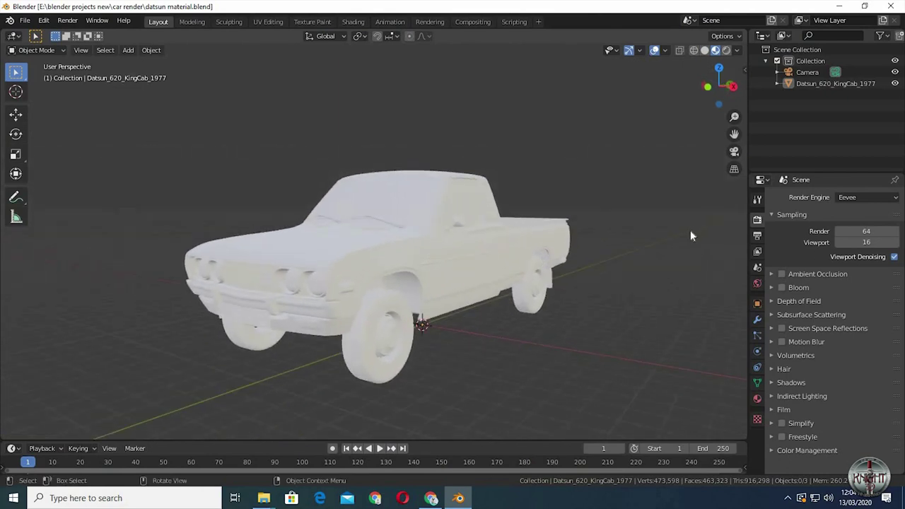
pyautogui.click(473, 266)
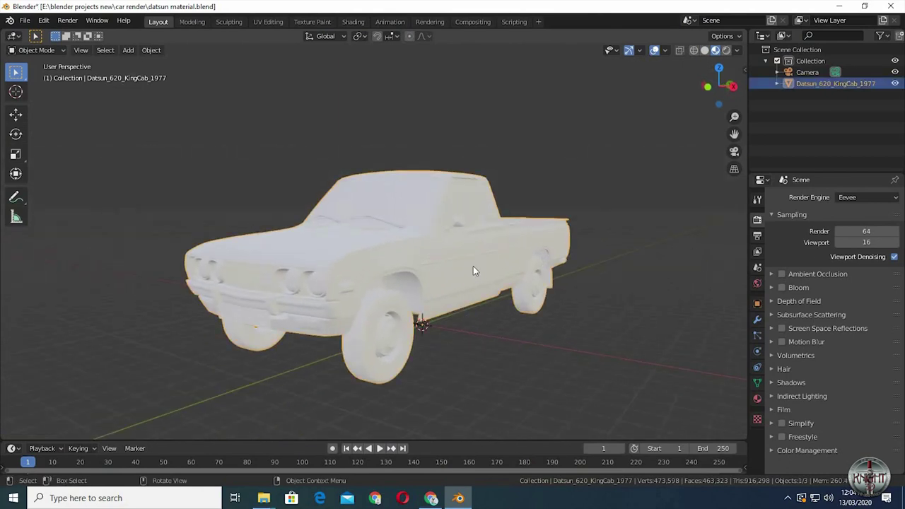
pyautogui.click(757, 399)
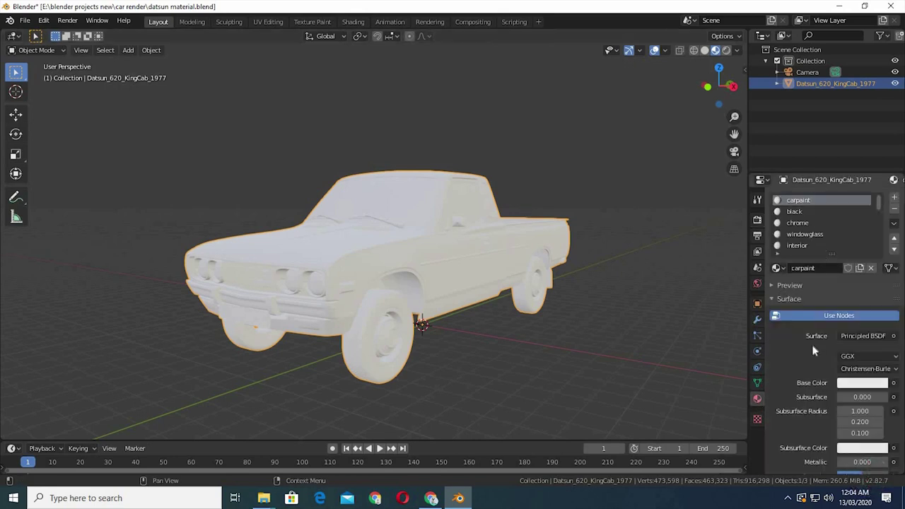
# - Expand the Material Library VX panel below the truck's material settings
pyautogui.scroll(-8, 810, 356)
pyautogui.scroll(-5, 806, 364)
pyautogui.scroll(-3, 804, 371)
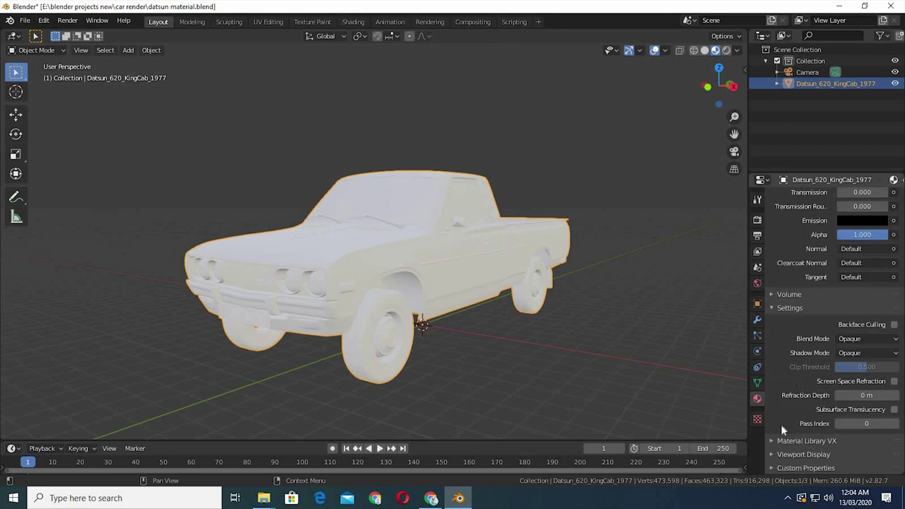
pyautogui.click(771, 441)
pyautogui.scroll(-5, 783, 411)
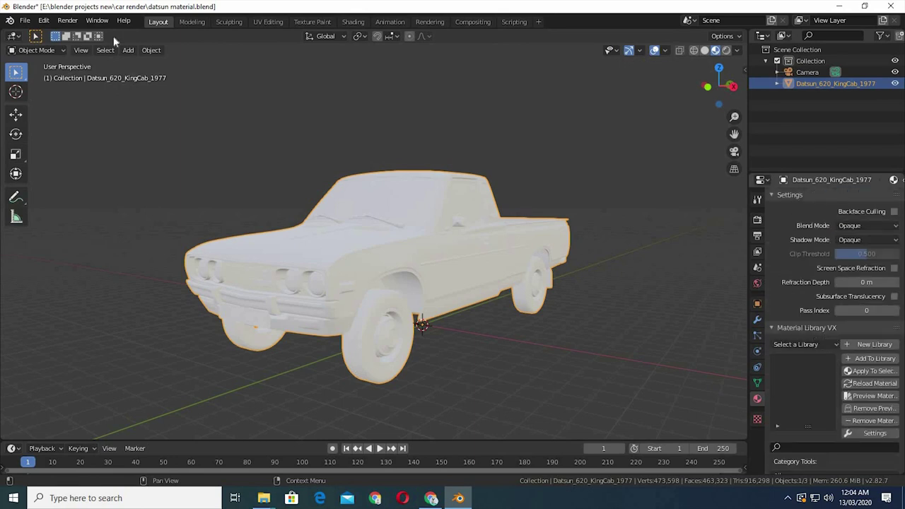
# - Confirm the Material Library add-on is enabled by searching 'mater' in Preferences Add-ons
pyautogui.click(43, 19)
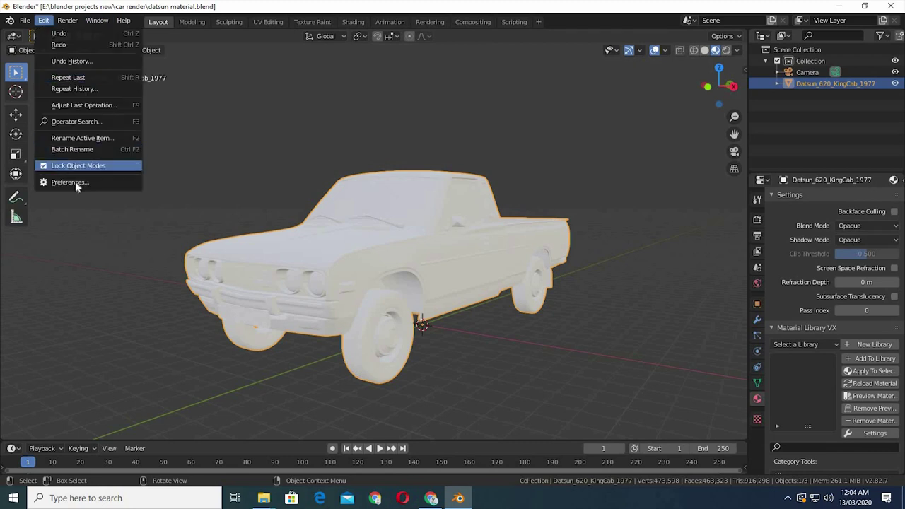
pyautogui.click(69, 182)
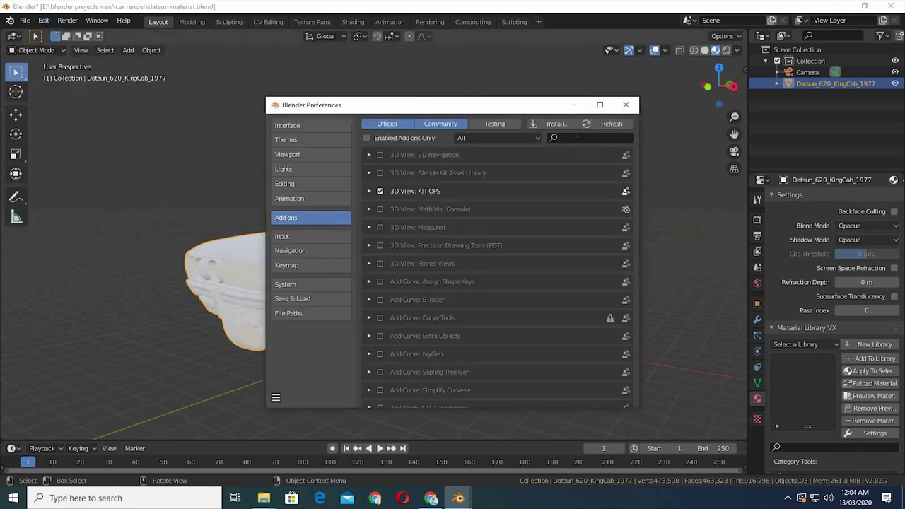
pyautogui.click(591, 138)
pyautogui.write('mat')
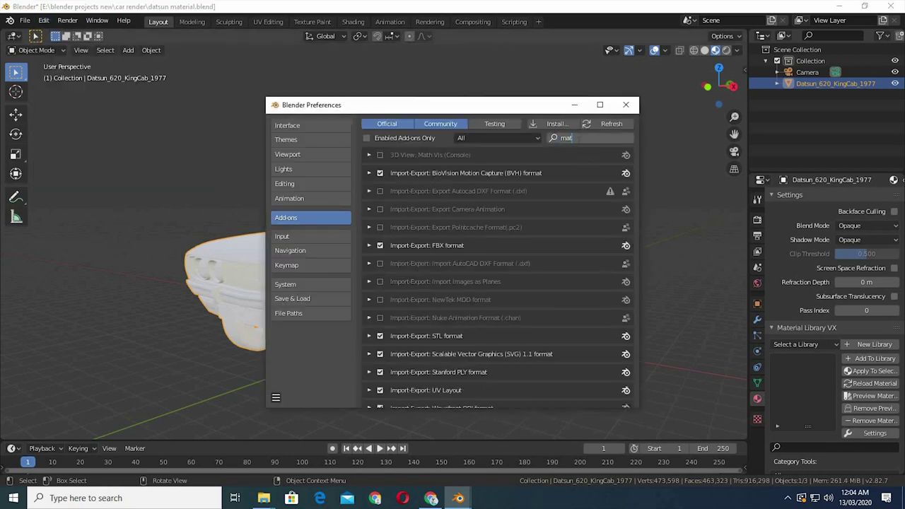
pyautogui.write('er')
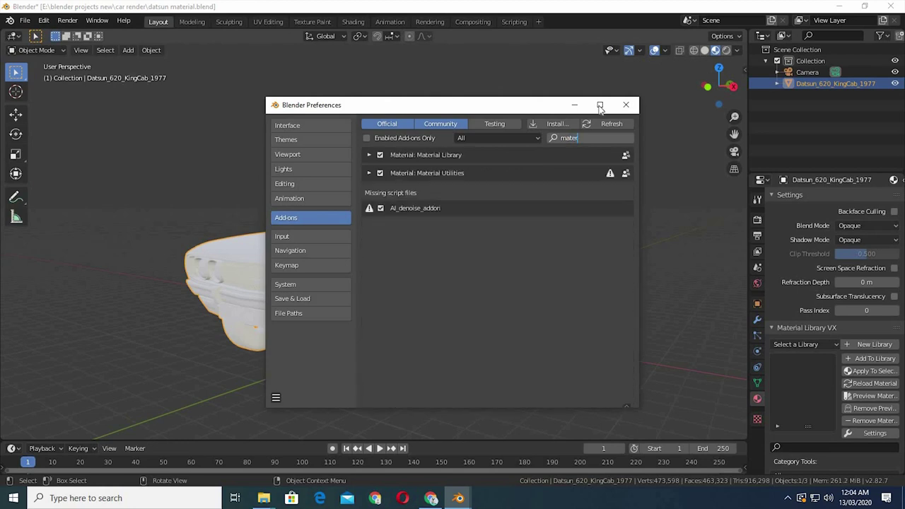
pyautogui.click(626, 104)
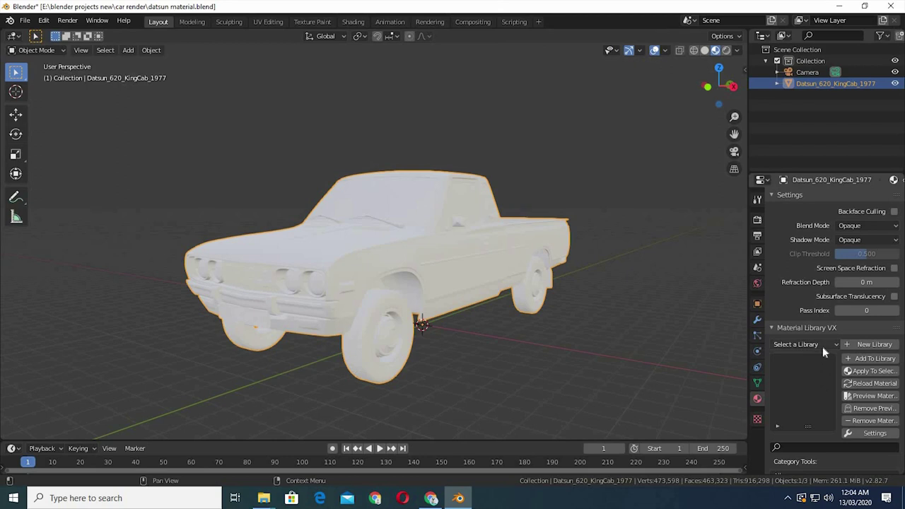
# - Apply the red Car Paint from Sample Materials to the truck and switch to Shading
pyautogui.click(822, 346)
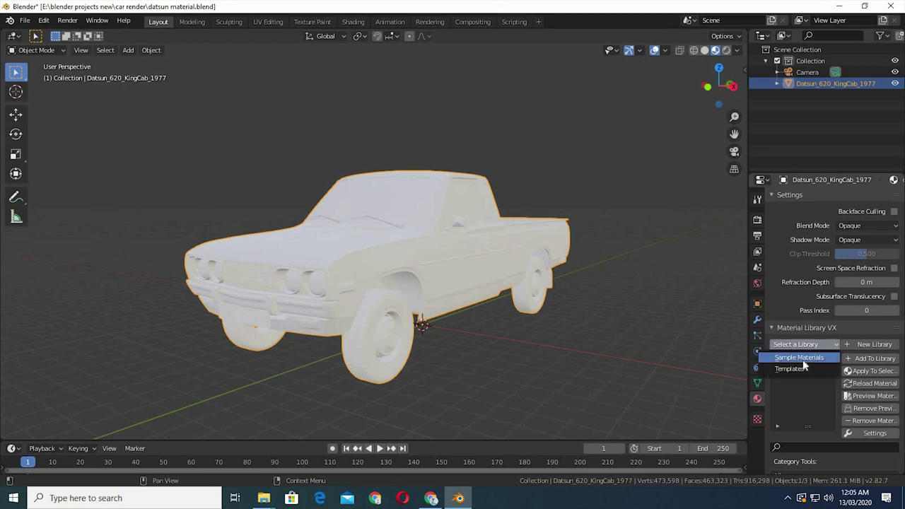
pyautogui.click(802, 359)
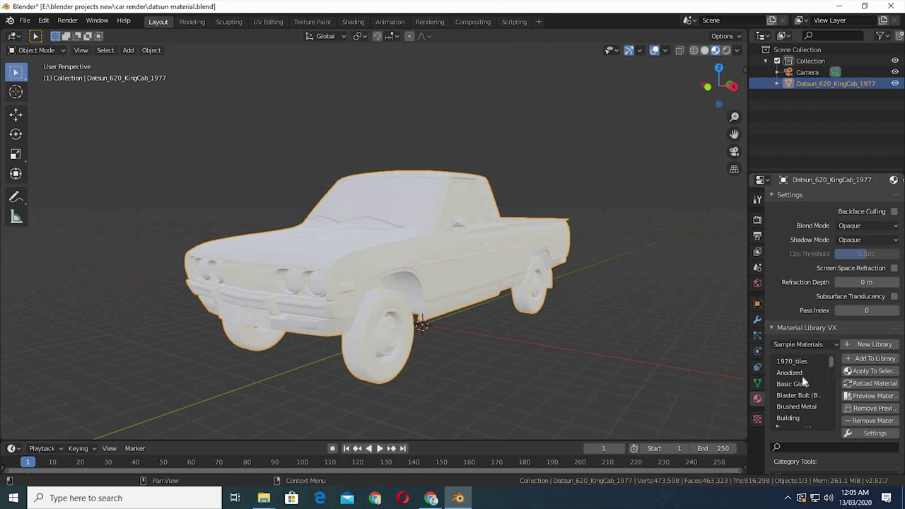
pyautogui.scroll(1, 798, 380)
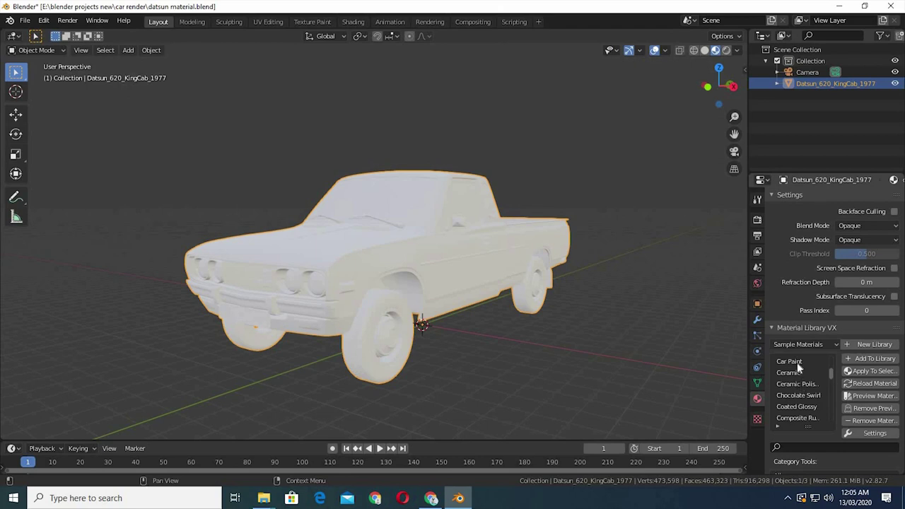
pyautogui.click(797, 363)
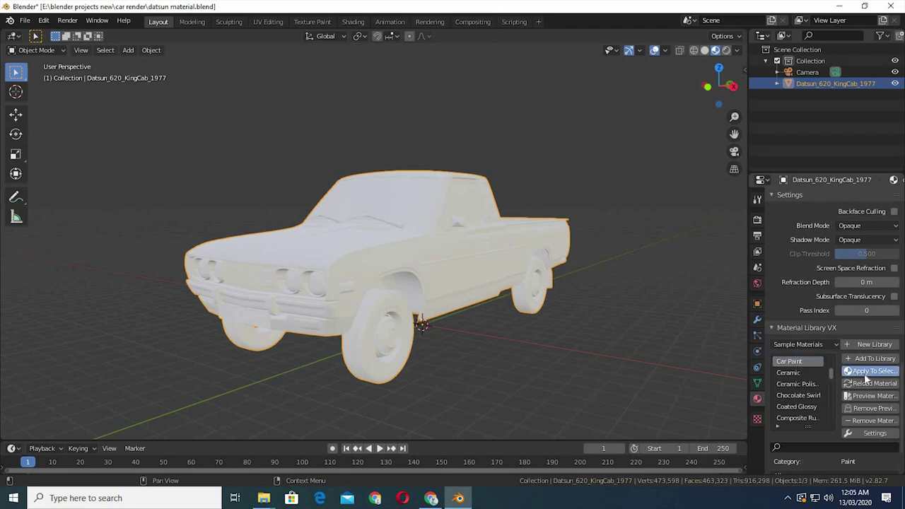
pyautogui.click(859, 373)
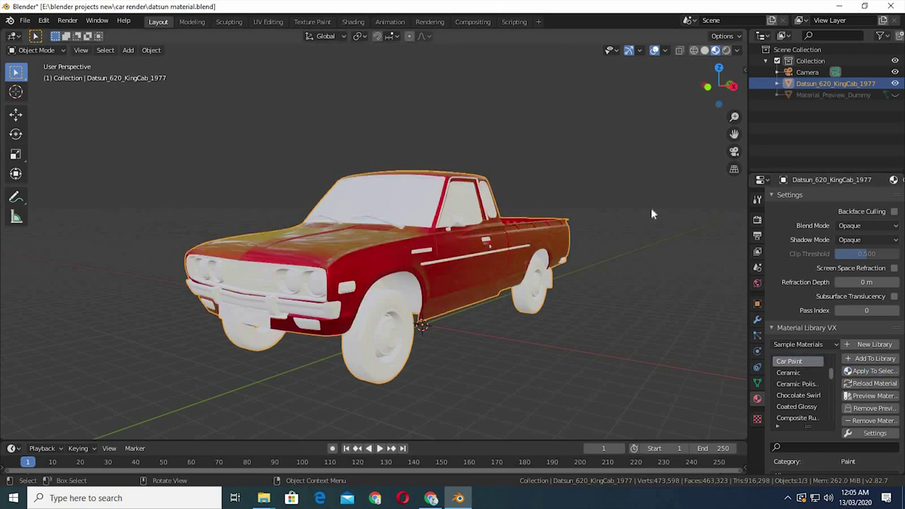
pyautogui.click(350, 22)
# - Recolour both Car Paint ColorRamp stops from red and yellow to dark blue shades, then return to Layout
pyautogui.moveTo(431, 190); pyautogui.dragTo(313, 333, button='middle')
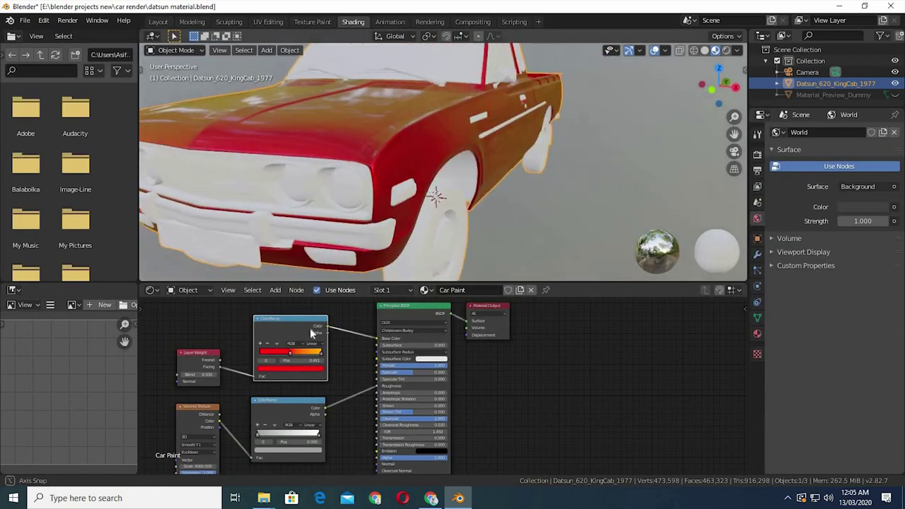
pyautogui.click(269, 373)
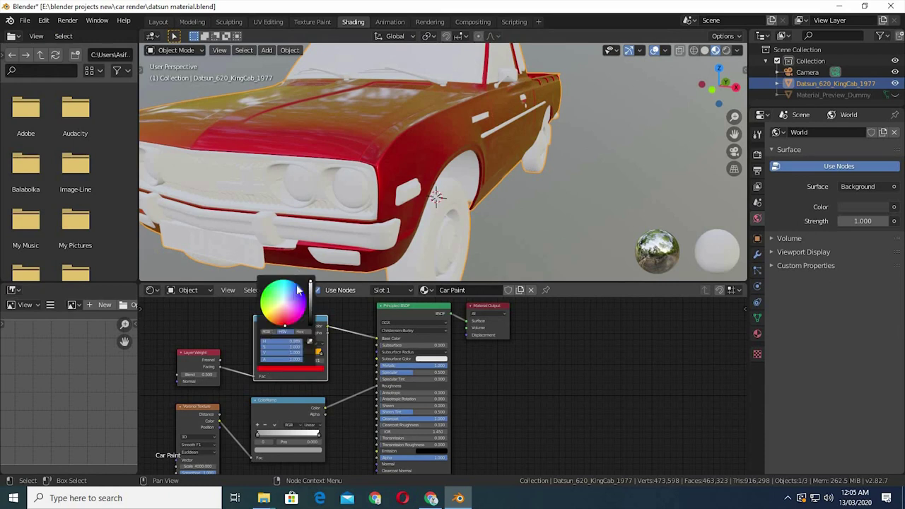
pyautogui.click(297, 285)
pyautogui.moveTo(297, 285)
pyautogui.mouseDown()
pyautogui.moveTo(310, 312)
pyautogui.moveTo(298, 285)
pyautogui.mouseUp()
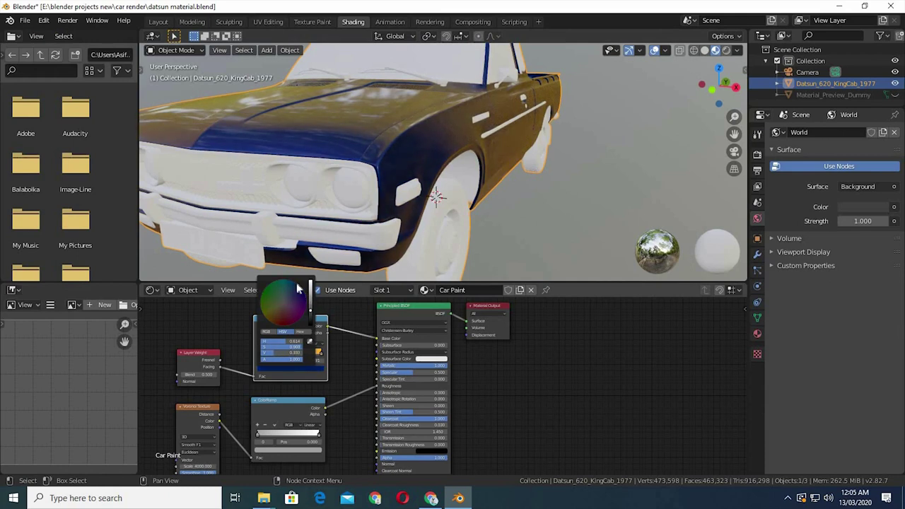
pyautogui.click(318, 367)
pyautogui.click(321, 353)
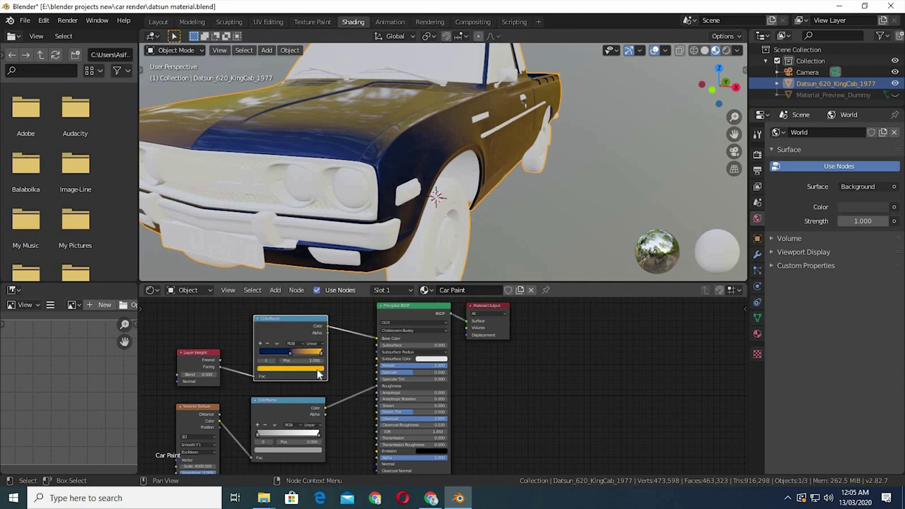
pyautogui.click(318, 368)
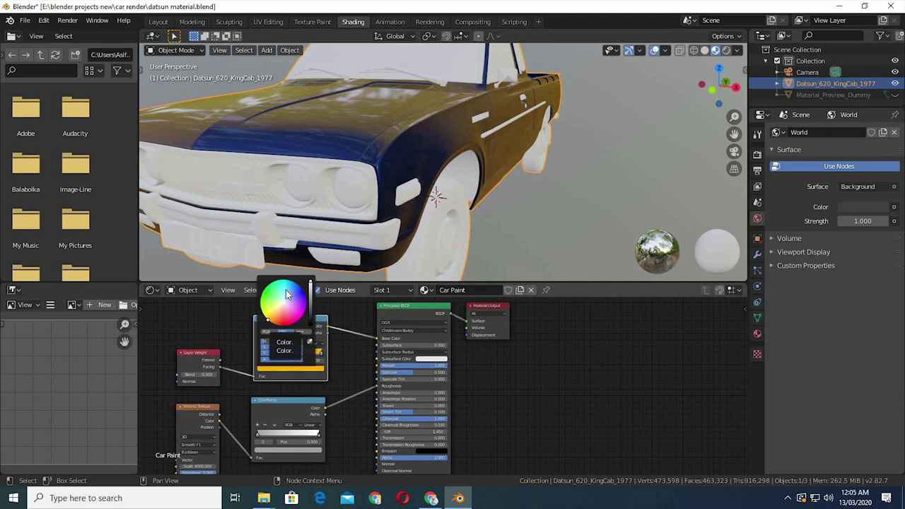
pyautogui.click(286, 293)
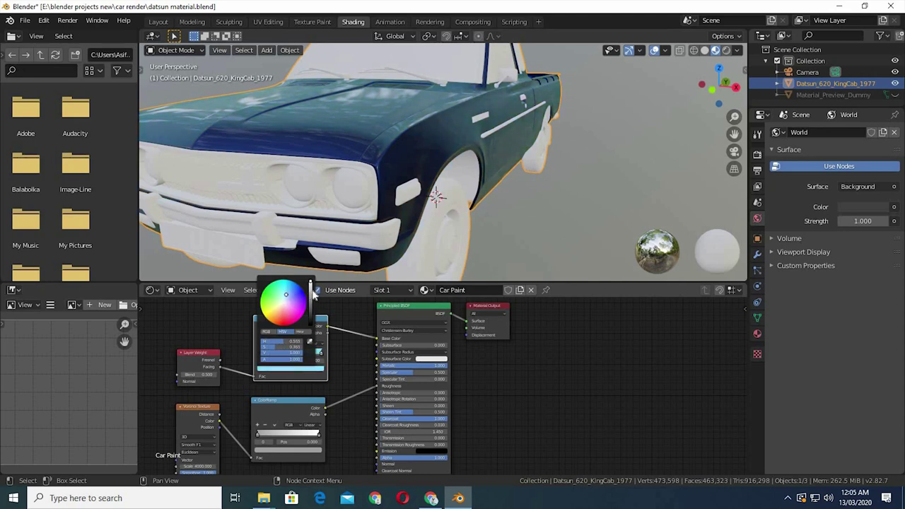
pyautogui.click(313, 298)
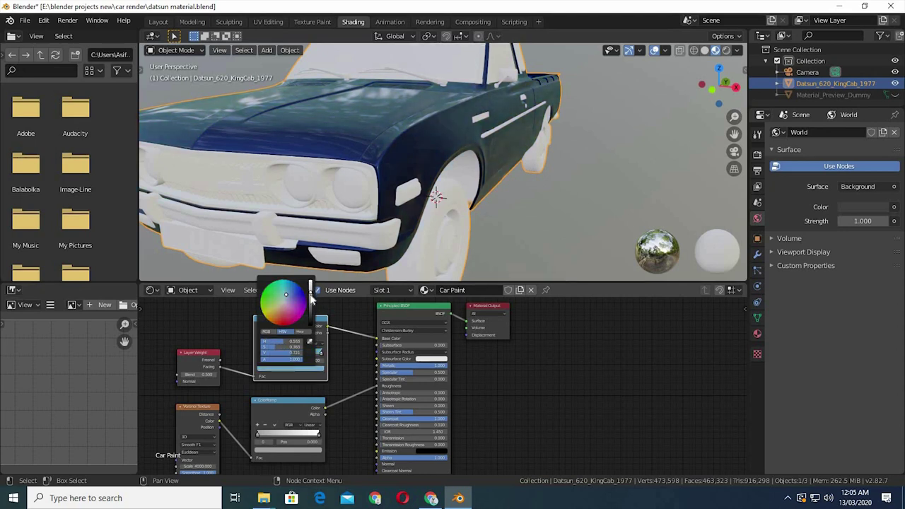
pyautogui.click(311, 294)
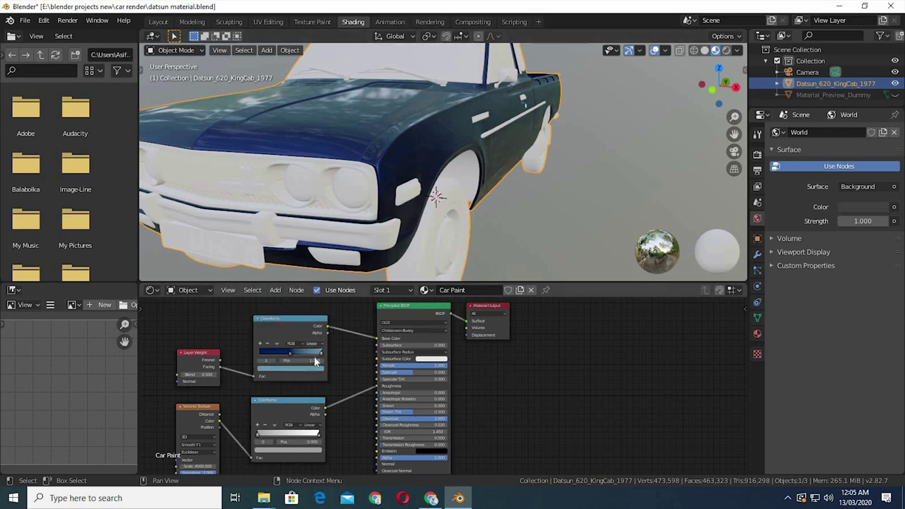
pyautogui.click(157, 21)
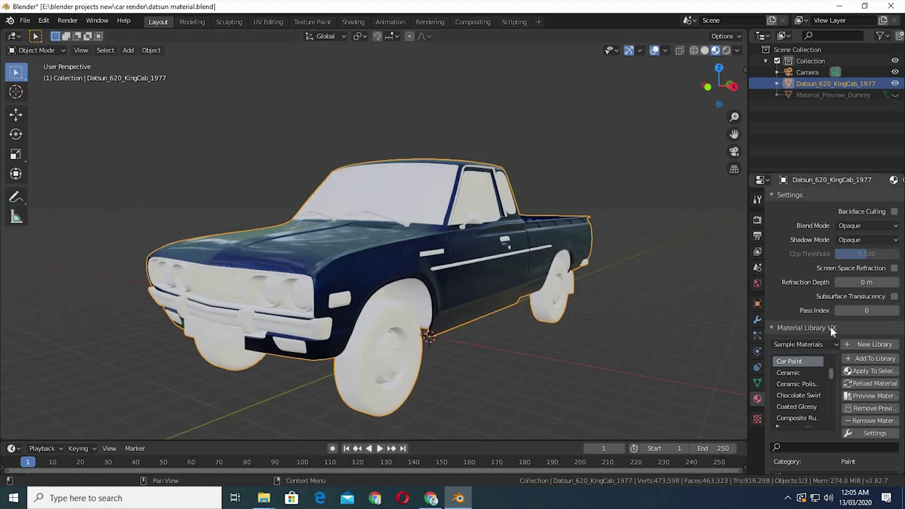
# - Raise the Car Paint's Specular to 0.848 in the Principled BSDF settings
pyautogui.scroll(5, 830, 326)
pyautogui.scroll(5, 830, 326)
pyautogui.scroll(5, 828, 327)
pyautogui.scroll(-2, 827, 327)
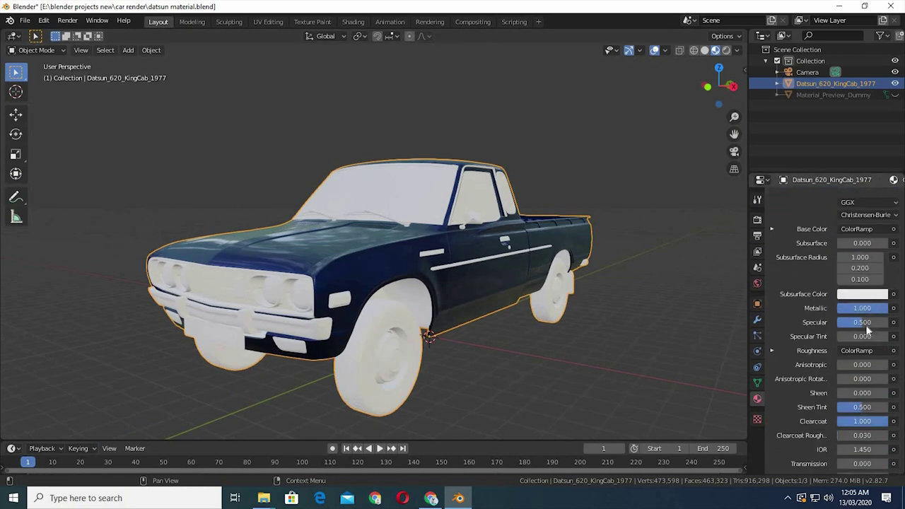
pyautogui.moveTo(862, 322); pyautogui.dragTo(880, 322)
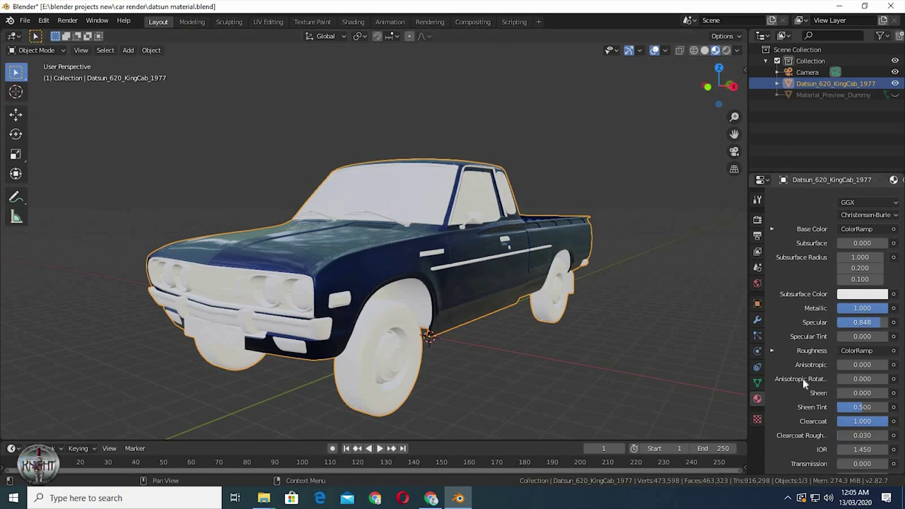
pyautogui.scroll(-3, 802, 378)
pyautogui.scroll(-1, 789, 403)
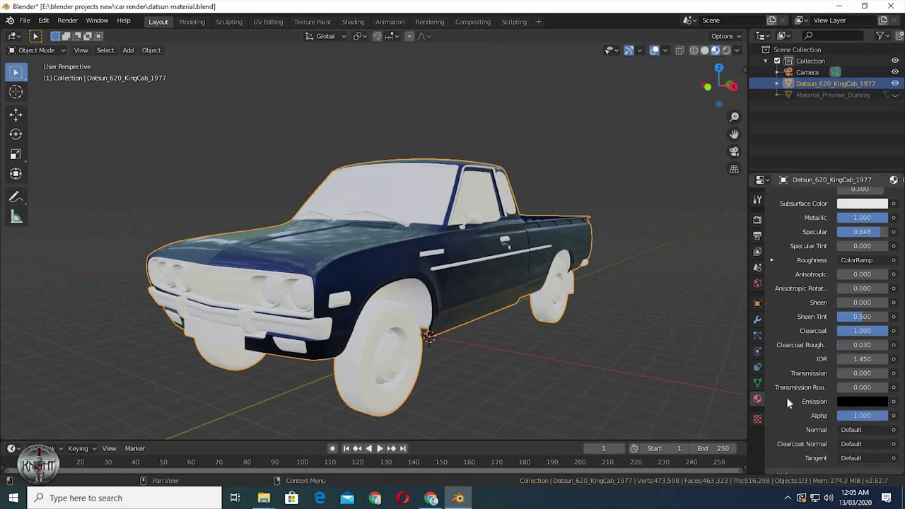
pyautogui.scroll(2, 785, 398)
pyautogui.scroll(2, 785, 398)
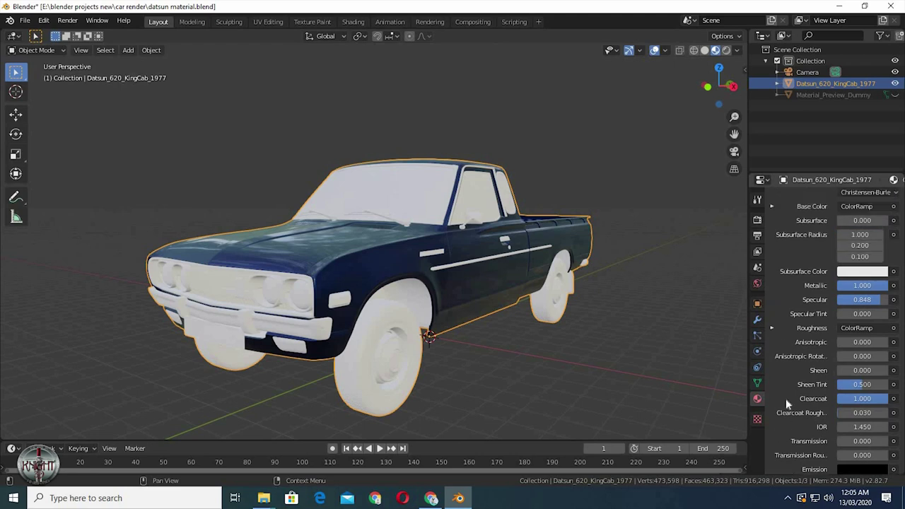
pyautogui.scroll(1, 786, 398)
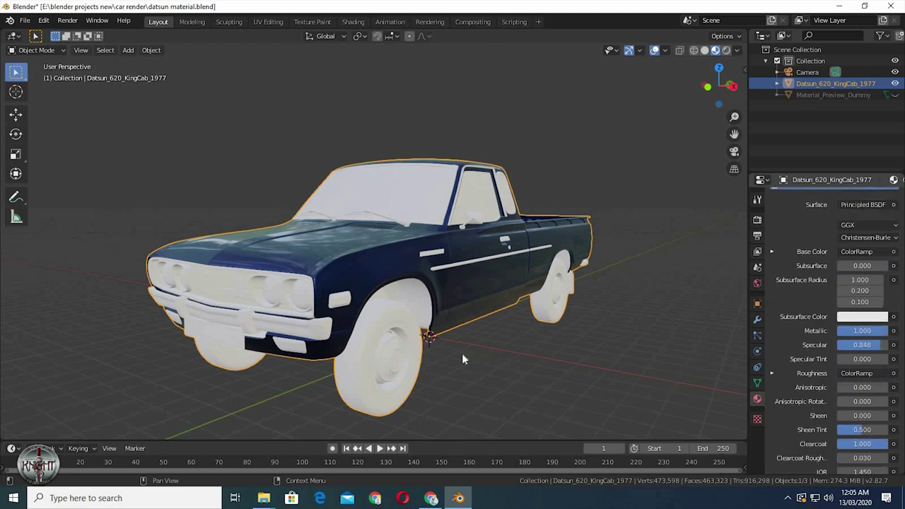
pyautogui.moveTo(478, 347)
pyautogui.mouseDown(button='middle')
pyautogui.moveTo(653, 352)
pyautogui.moveTo(649, 367)
pyautogui.moveTo(678, 369)
pyautogui.mouseUp(button='middle')
pyautogui.scroll(-2, 830, 392)
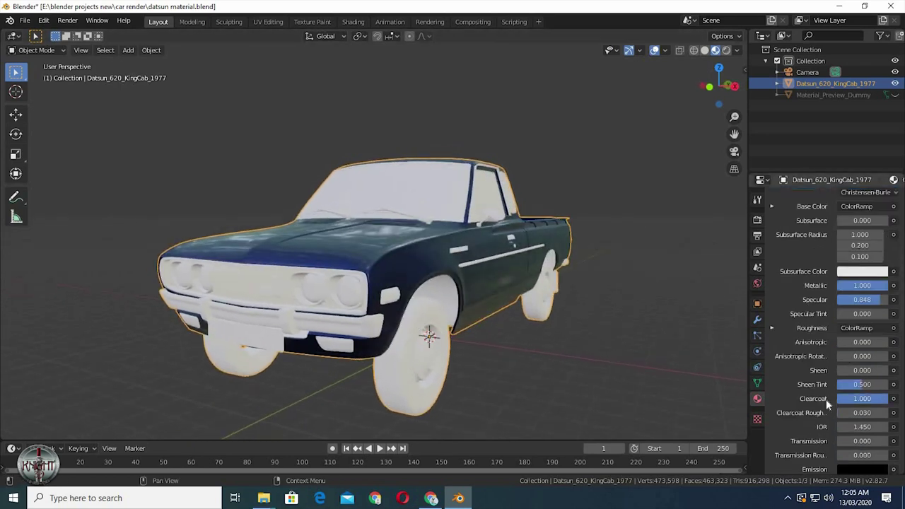
pyautogui.scroll(-6, 826, 398)
# - Set the Car Paint Emission colour to dark navy (H 0.633, S 0.378, V 0.173)
pyautogui.click(862, 333)
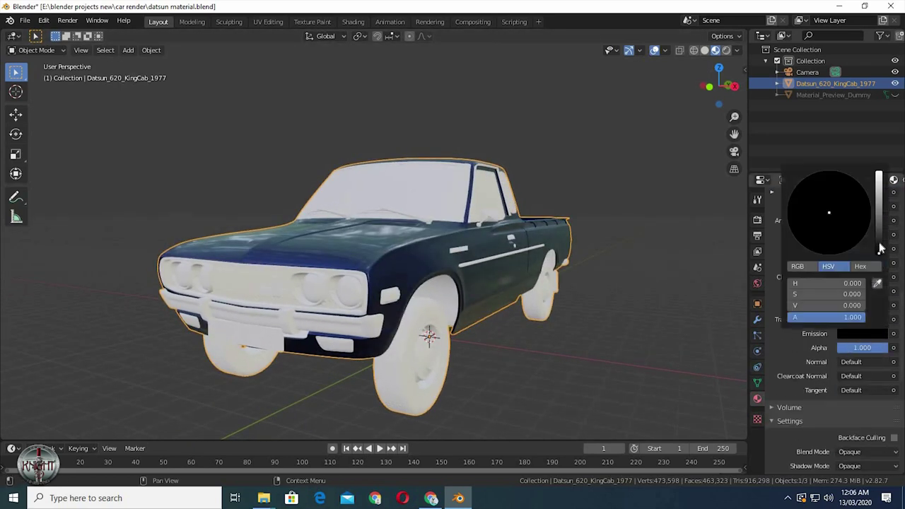
pyautogui.moveTo(880, 247); pyautogui.dragTo(880, 242)
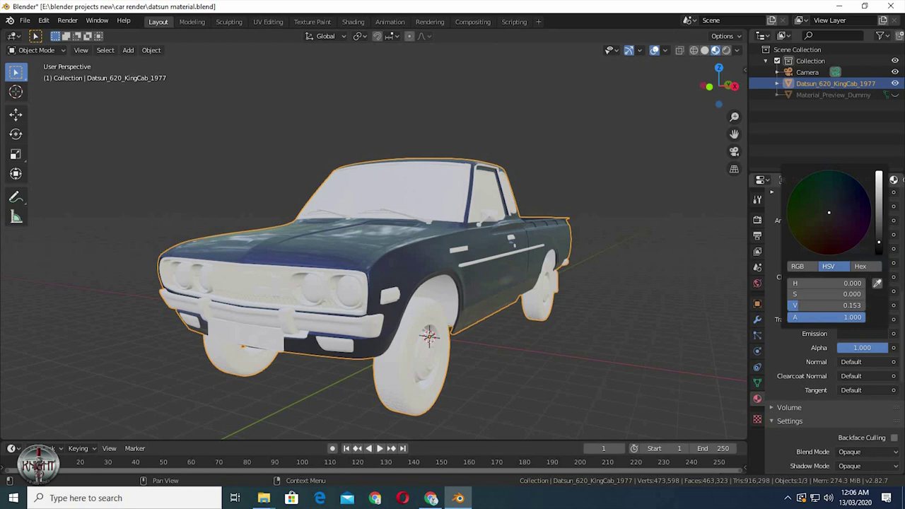
pyautogui.click(837, 198)
pyautogui.click(837, 199)
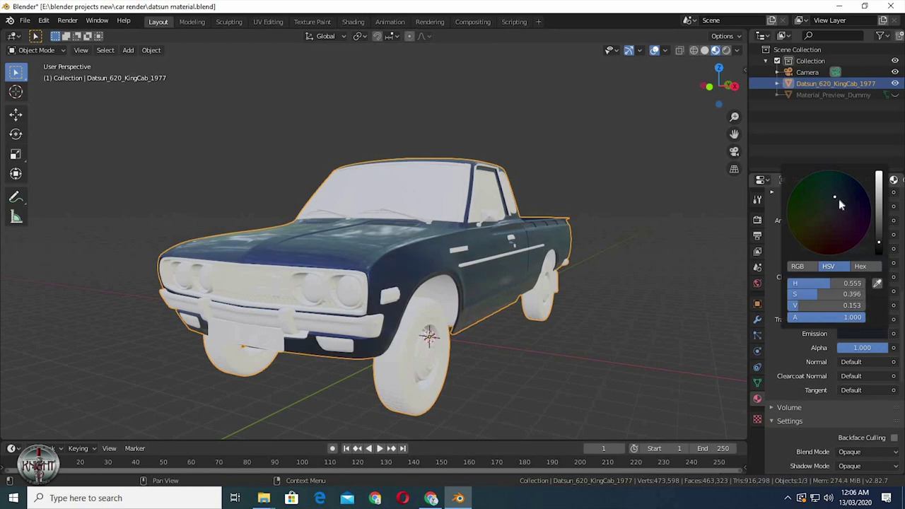
pyautogui.click(836, 200)
pyautogui.click(836, 202)
pyautogui.moveTo(836, 200); pyautogui.dragTo(838, 203)
pyautogui.click(882, 241)
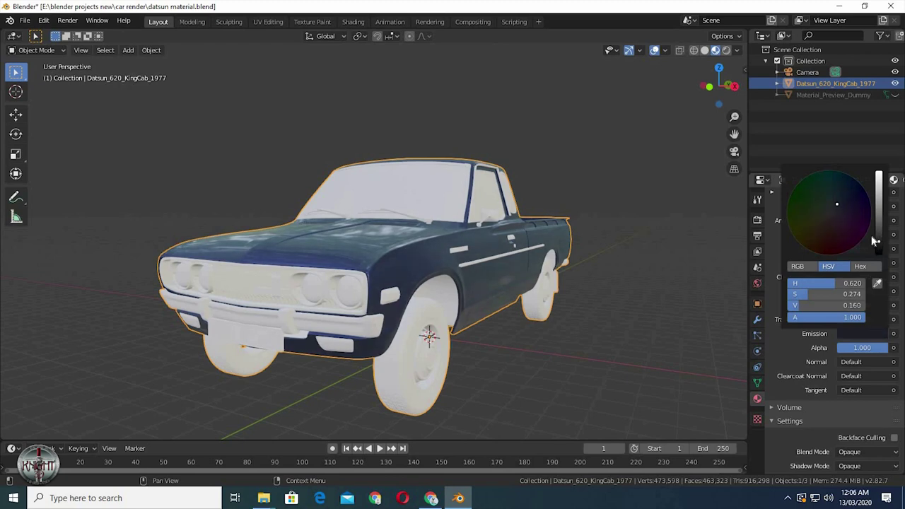
pyautogui.click(879, 239)
pyautogui.click(843, 201)
pyautogui.click(842, 204)
pyautogui.click(842, 205)
pyautogui.click(841, 202)
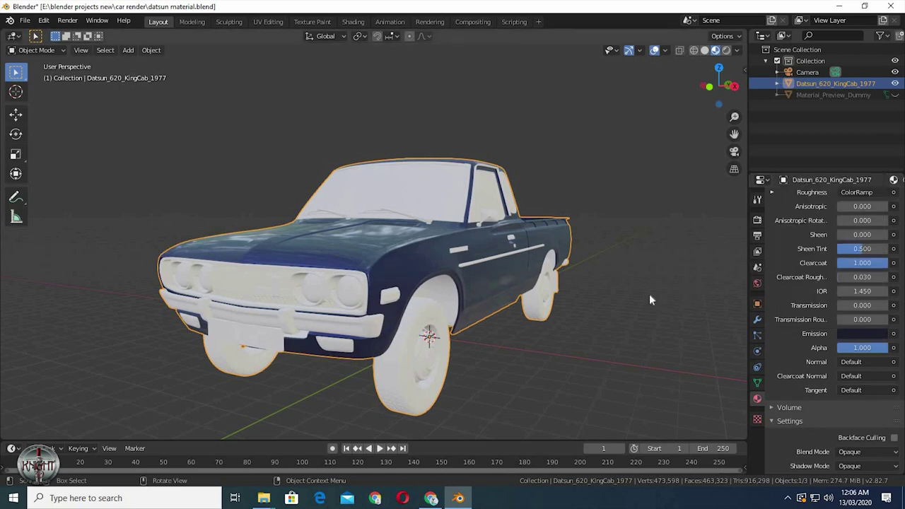
pyautogui.moveTo(649, 293); pyautogui.dragTo(644, 294, button='middle')
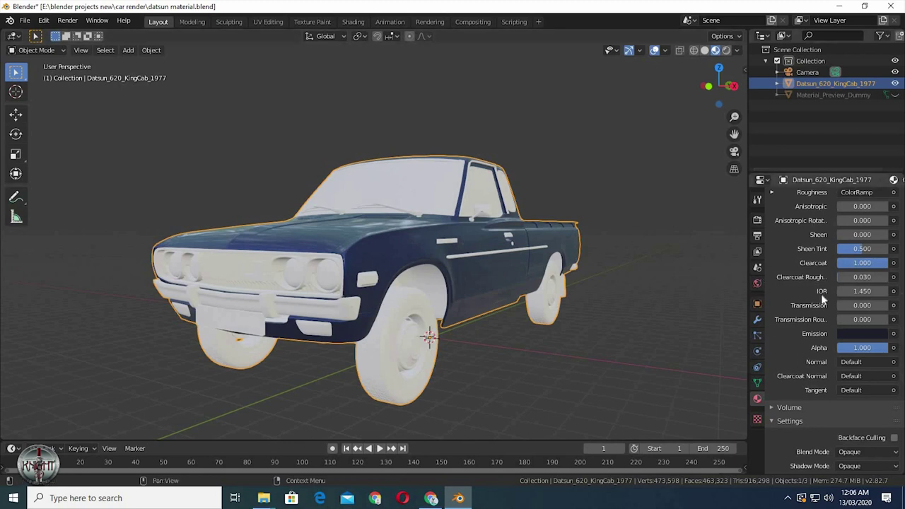
# - Give the black material base colour V 0.26, Specular 0.554 and Roughness 0.435
pyautogui.scroll(5, 820, 294)
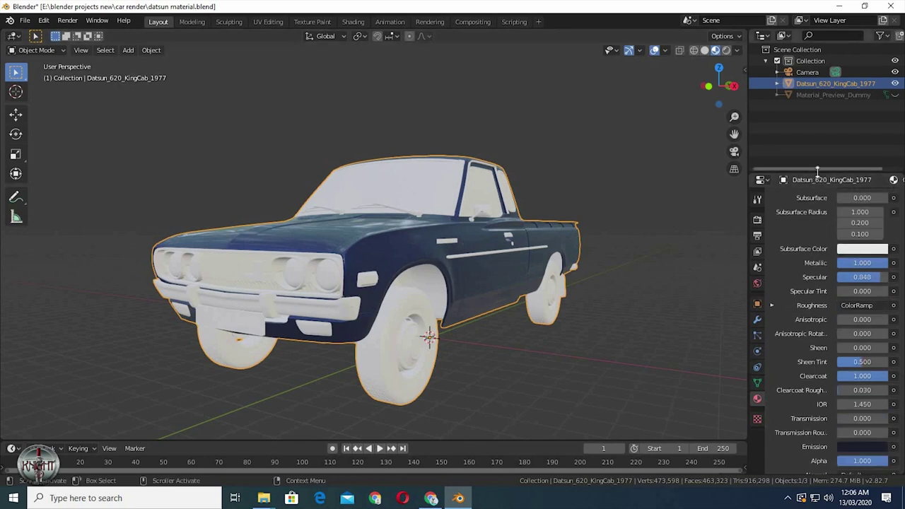
pyautogui.moveTo(818, 173); pyautogui.dragTo(819, 108)
pyautogui.scroll(5, 792, 299)
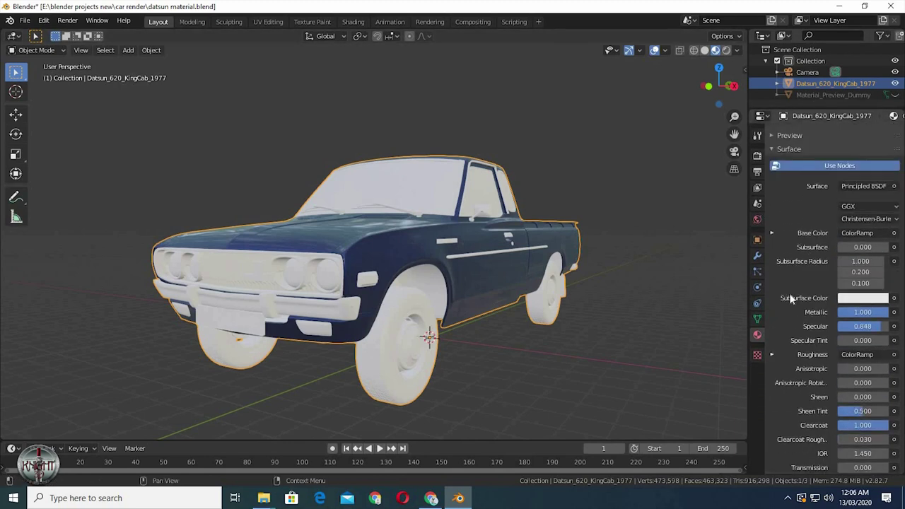
pyautogui.scroll(3, 792, 299)
pyautogui.click(796, 147)
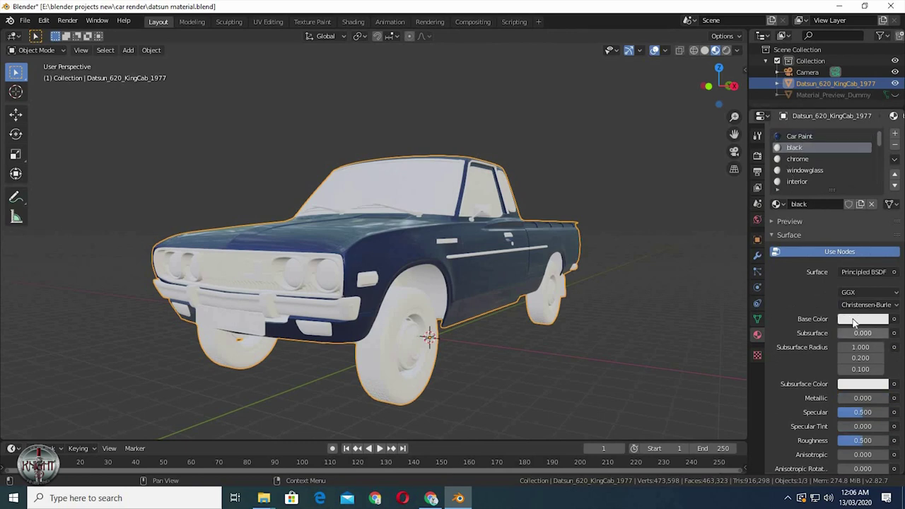
pyautogui.click(862, 319)
pyautogui.moveTo(853, 290); pyautogui.dragTo(806, 290)
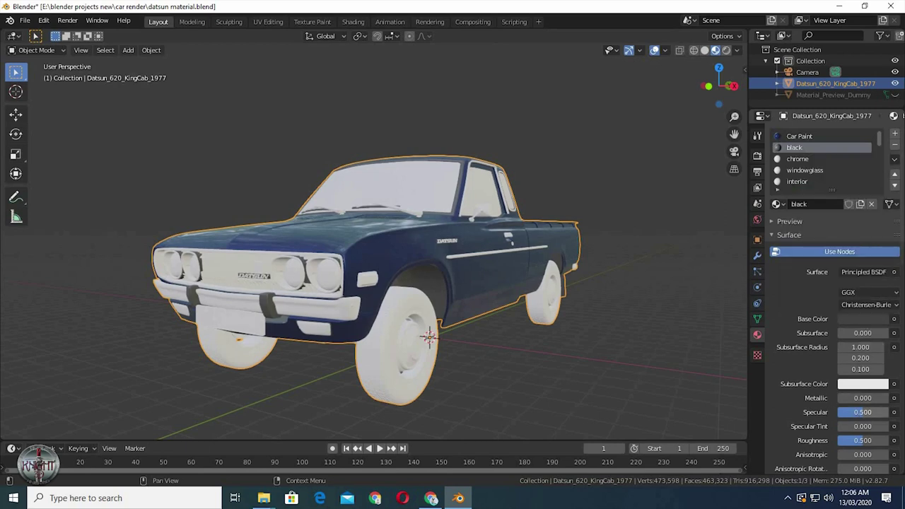
pyautogui.moveTo(860, 412); pyautogui.dragTo(849, 440)
pyautogui.click(862, 443)
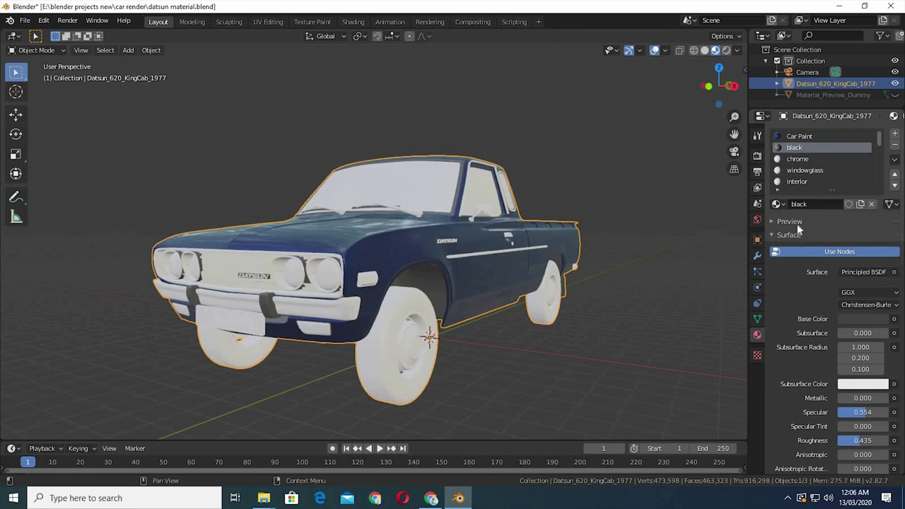
pyautogui.click(807, 161)
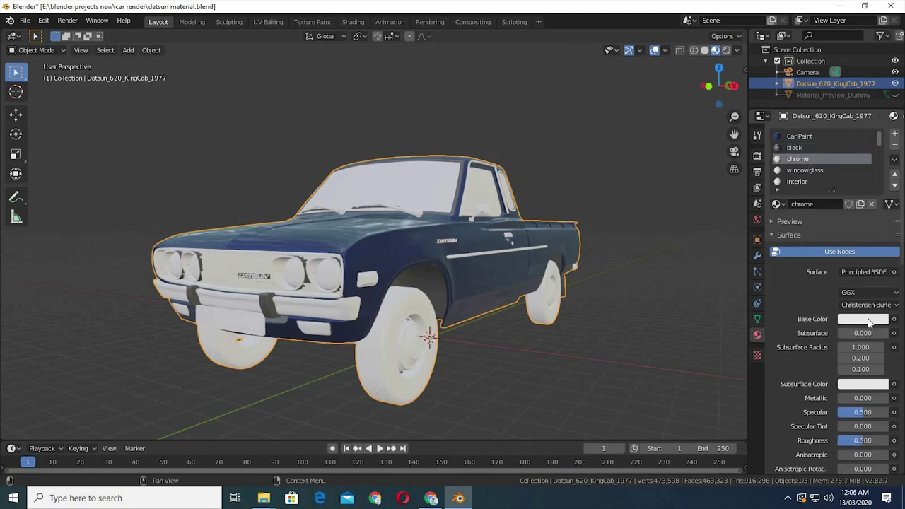
# - Make chrome metallic (0.598) with Specular 0.739, Roughness 0.435 and near-white base V 0.933
pyautogui.click(863, 319)
pyautogui.moveTo(840, 398)
pyautogui.mouseDown()
pyautogui.moveTo(877, 398)
pyautogui.moveTo(873, 416)
pyautogui.moveTo(881, 412)
pyautogui.mouseUp()
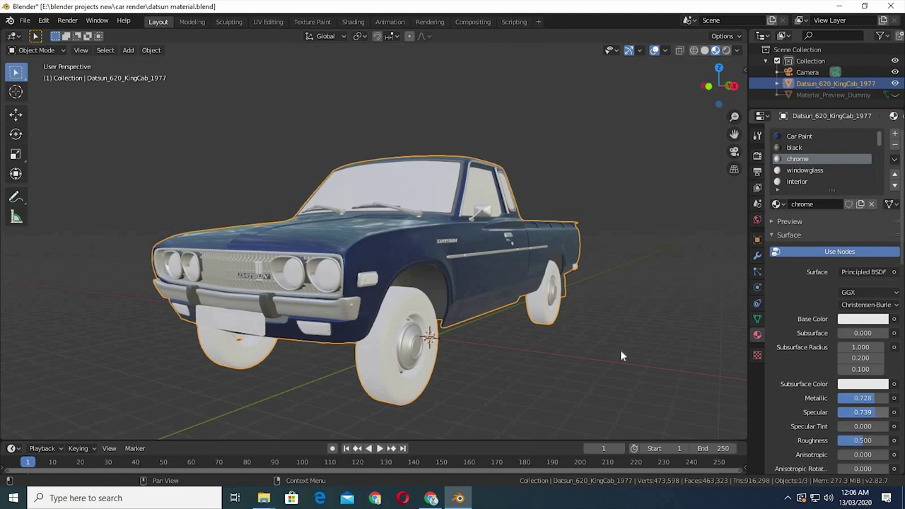
pyautogui.moveTo(612, 346); pyautogui.dragTo(619, 342, button='middle')
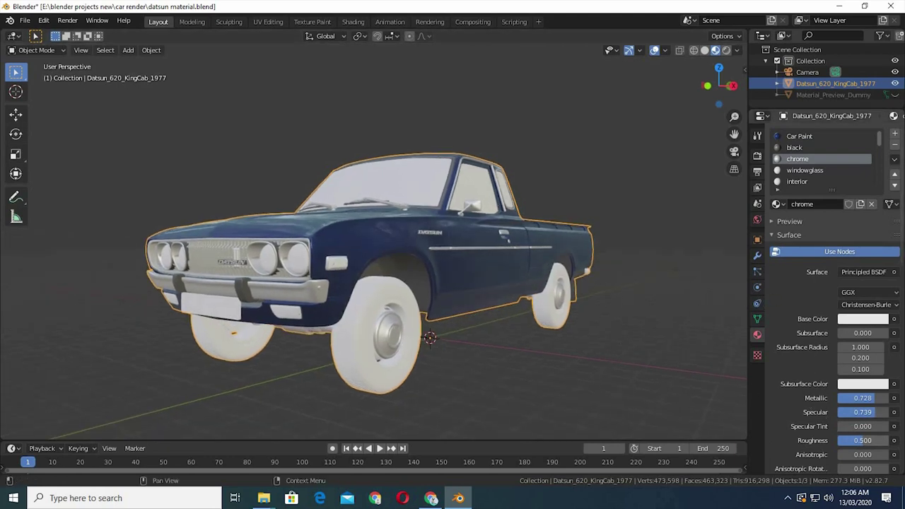
pyautogui.moveTo(864, 439); pyautogui.dragTo(848, 440)
pyautogui.click(862, 319)
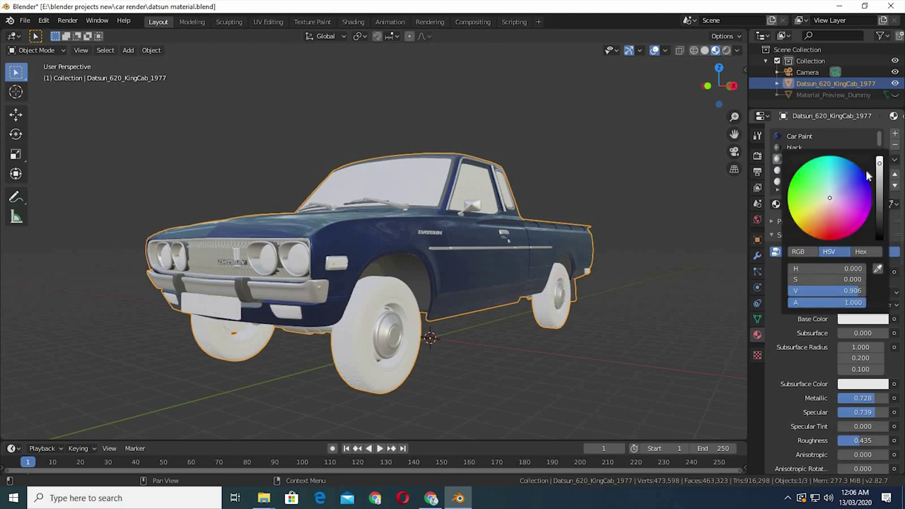
pyautogui.moveTo(879, 164); pyautogui.dragTo(880, 161)
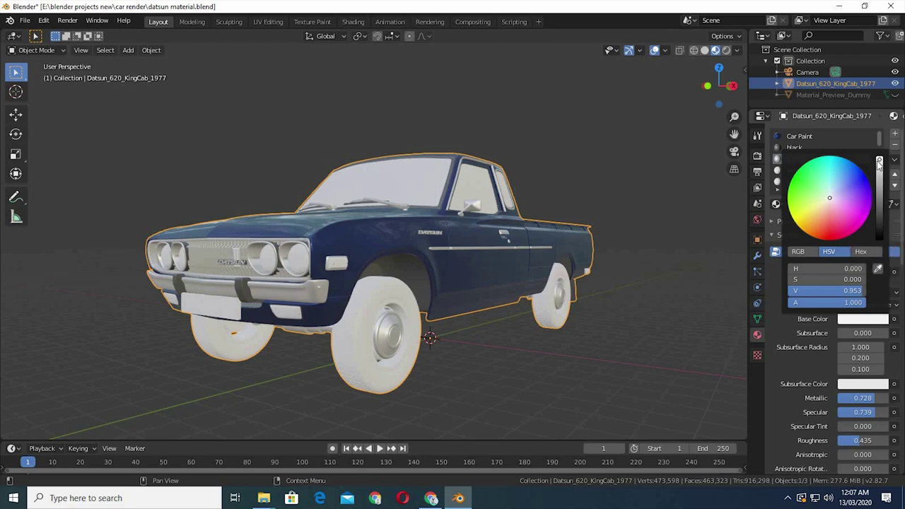
pyautogui.click(880, 163)
pyautogui.click(880, 162)
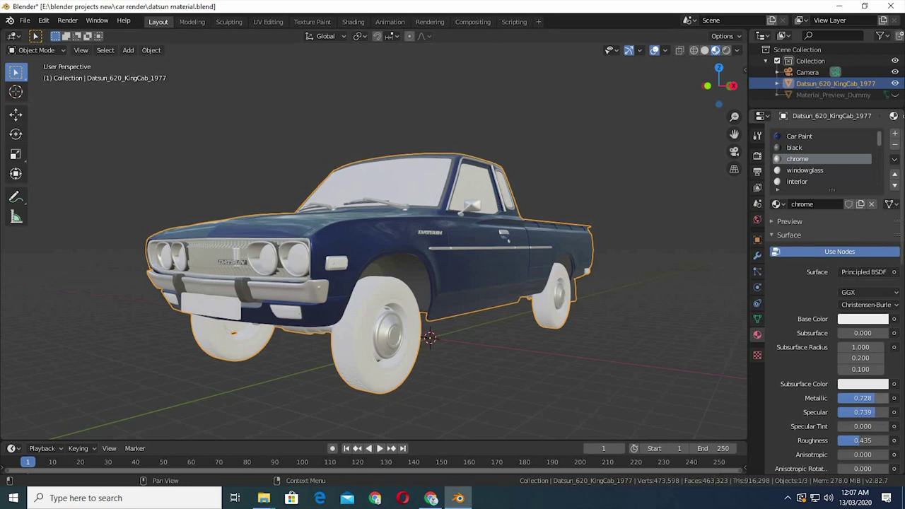
pyautogui.moveTo(863, 398); pyautogui.dragTo(857, 398)
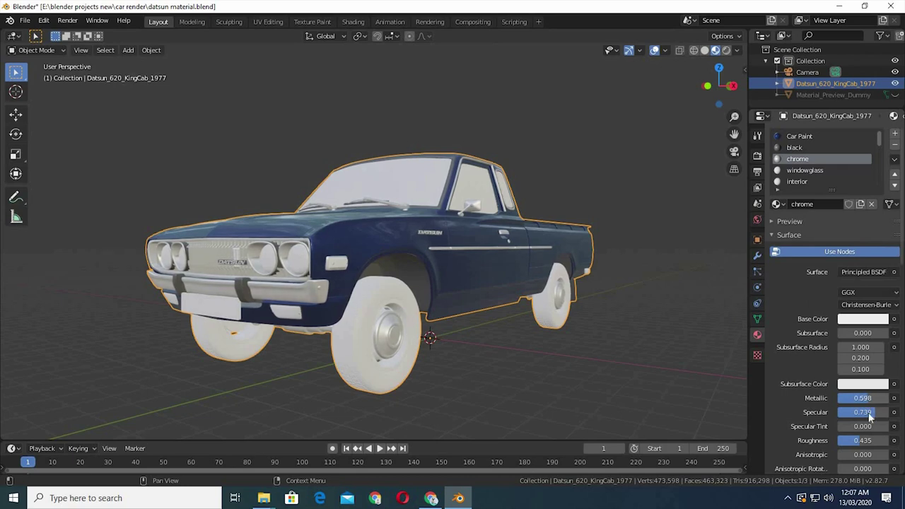
# - Give the windowglass material a dark green base colour (H 0.440, S 0.473, V 0.360)
pyautogui.click(806, 171)
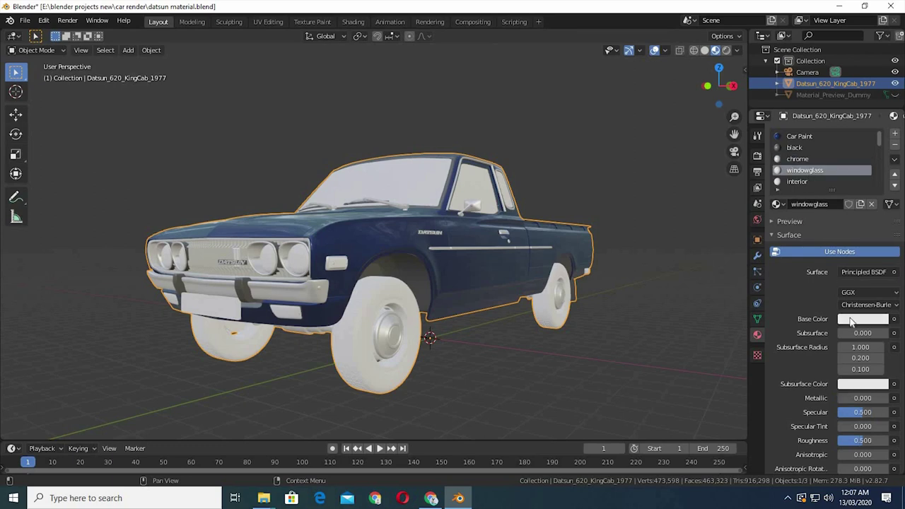
pyautogui.click(856, 319)
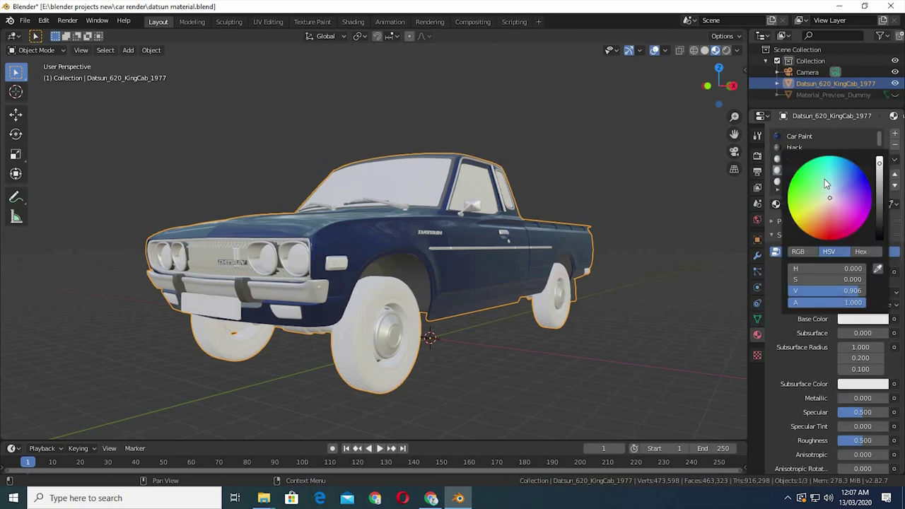
pyautogui.click(824, 179)
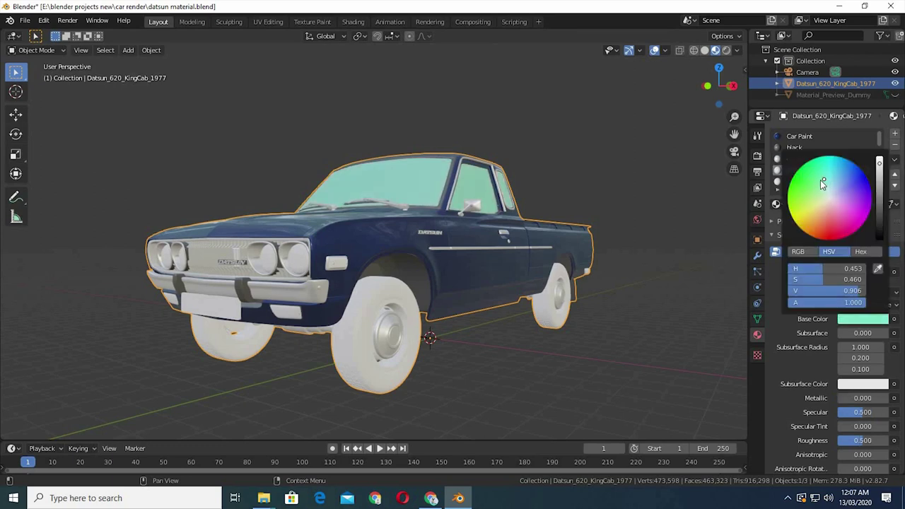
pyautogui.click(820, 180)
pyautogui.moveTo(880, 164); pyautogui.dragTo(881, 209)
pyautogui.click(821, 178)
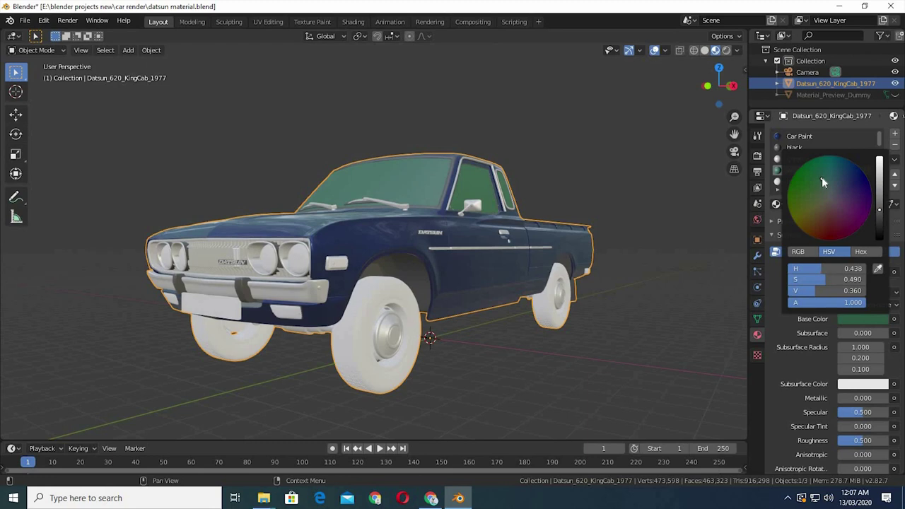
pyautogui.click(822, 178)
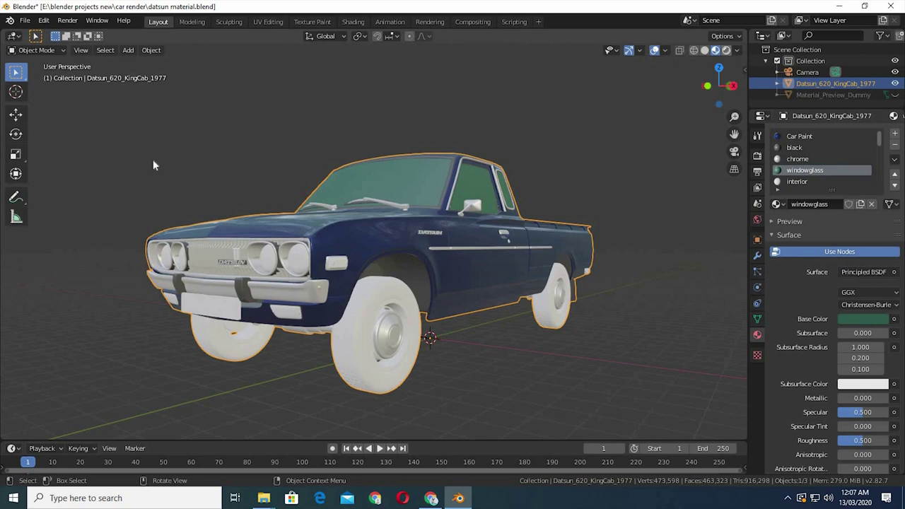
# - Glance at HDRI Haven, then switch the Shading node editor to the World node tree
pyautogui.click(352, 22)
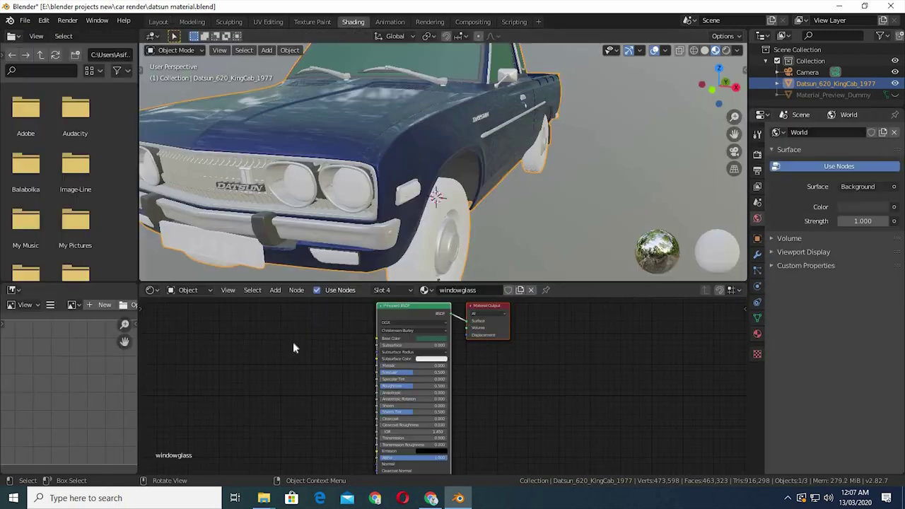
pyautogui.click(430, 498)
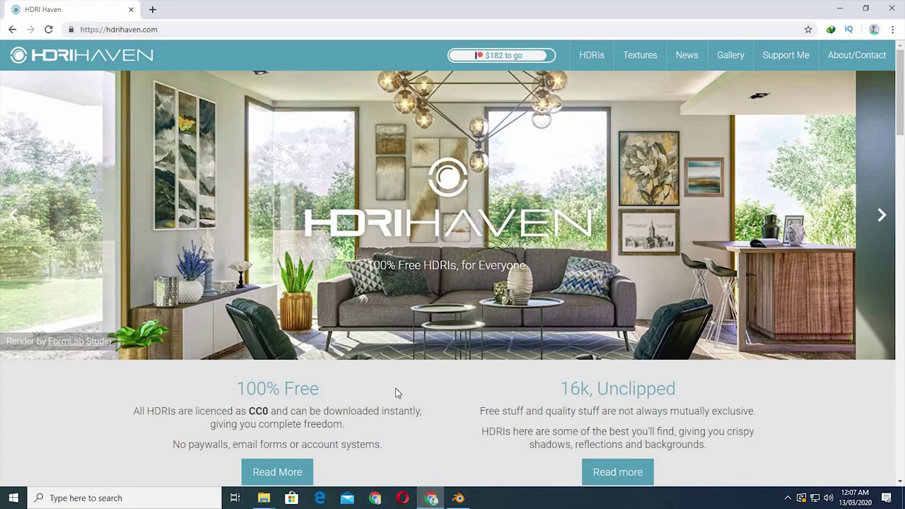
pyautogui.hotkey('alt', 'Tab')
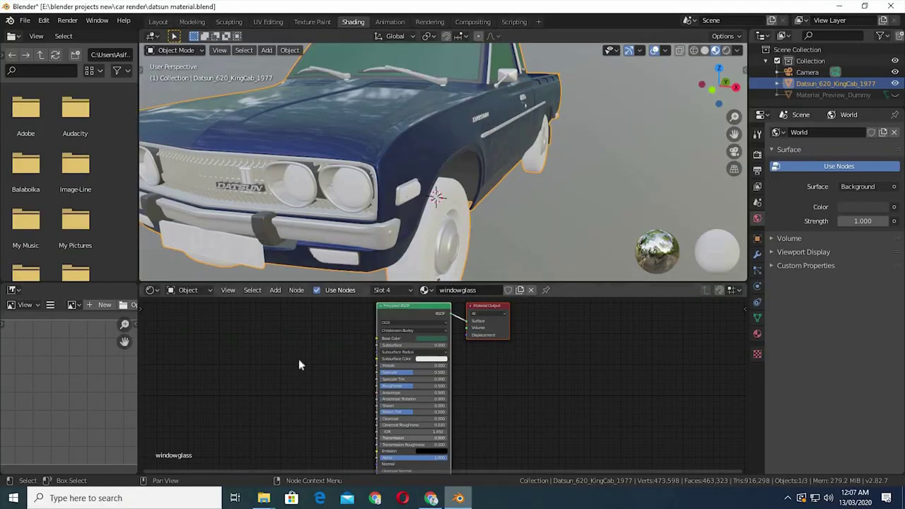
pyautogui.moveTo(325, 385); pyautogui.dragTo(361, 419, button='middle')
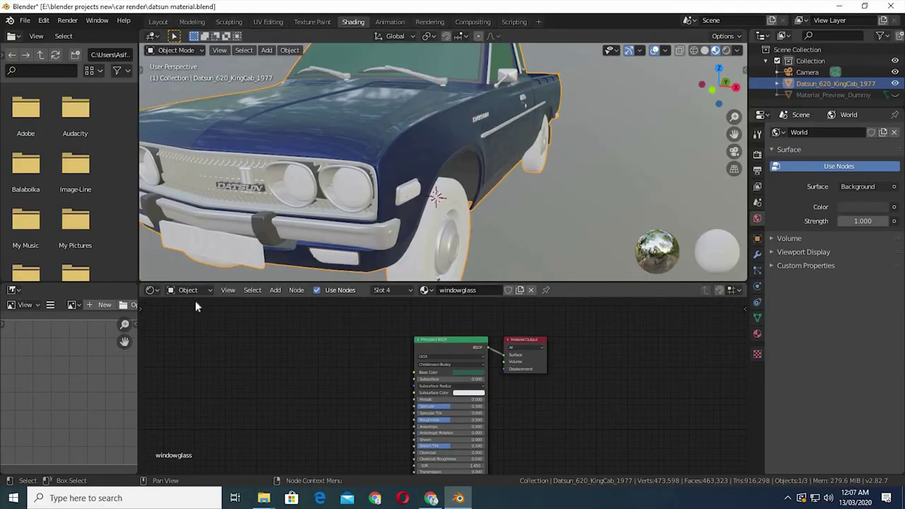
pyautogui.click(188, 290)
pyautogui.click(198, 316)
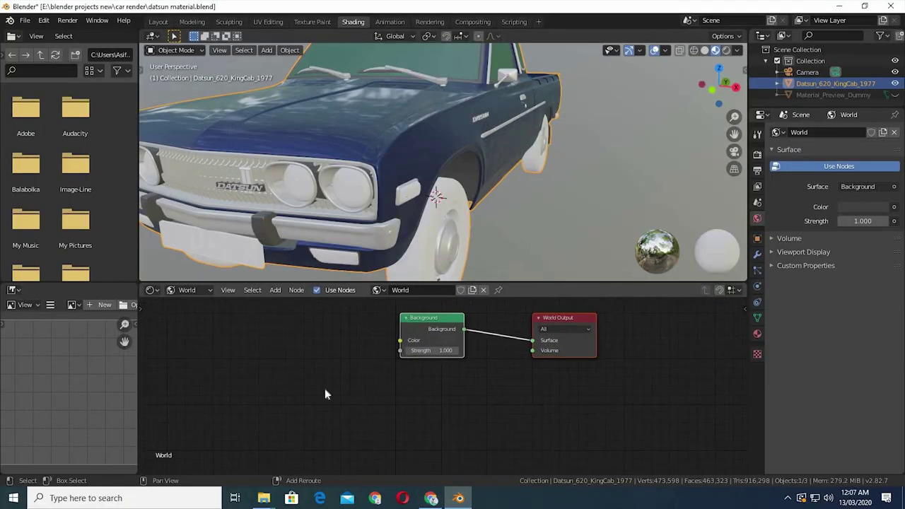
# - Add an Environment Texture node loading Desktop/hdr/urban_street_03_2k.hdr and link its Color to Background Color
pyautogui.hotkey('shift', 'a')
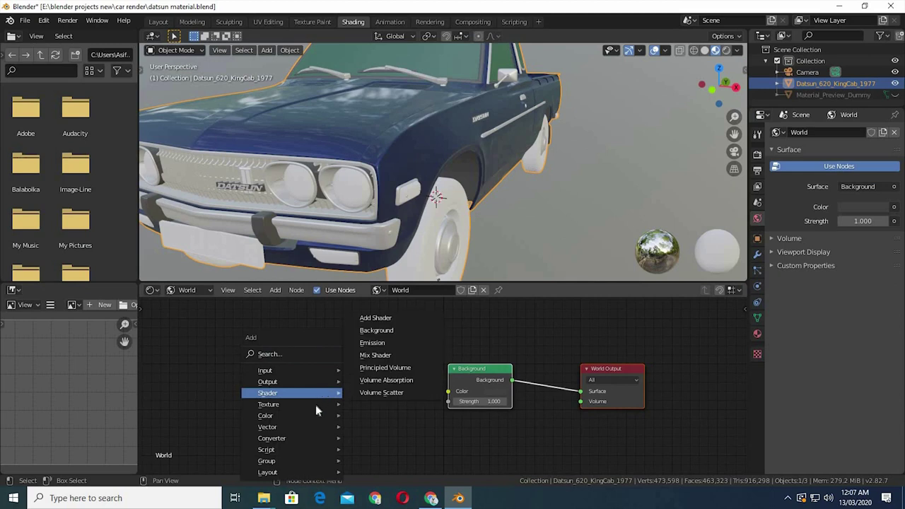
pyautogui.click(390, 266)
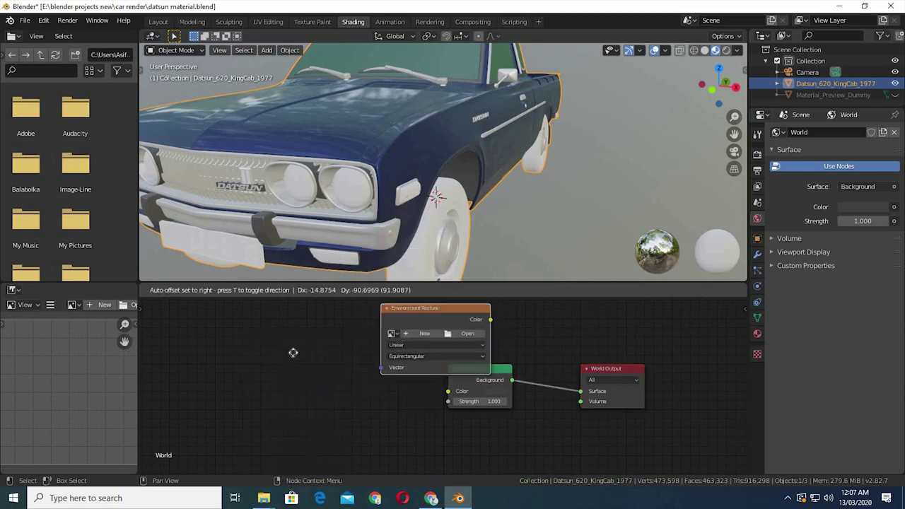
pyautogui.click(371, 388)
pyautogui.click(373, 384)
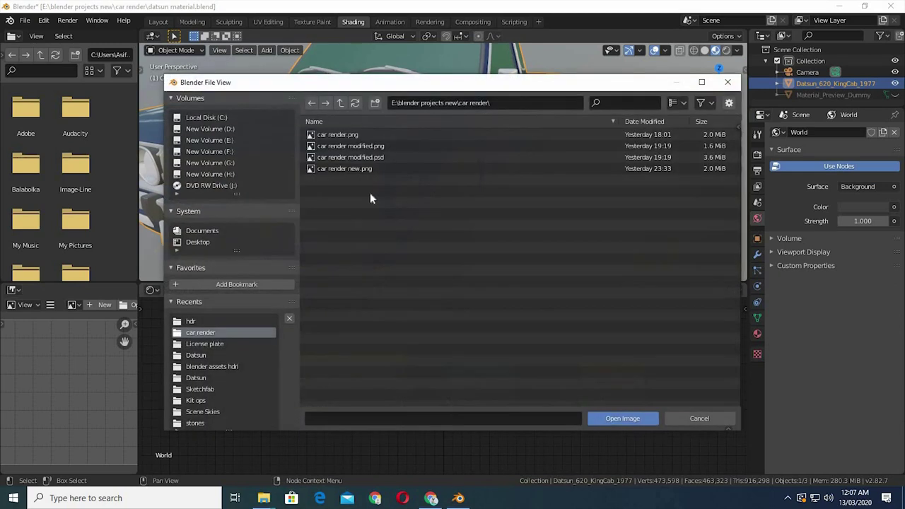
pyautogui.click(202, 243)
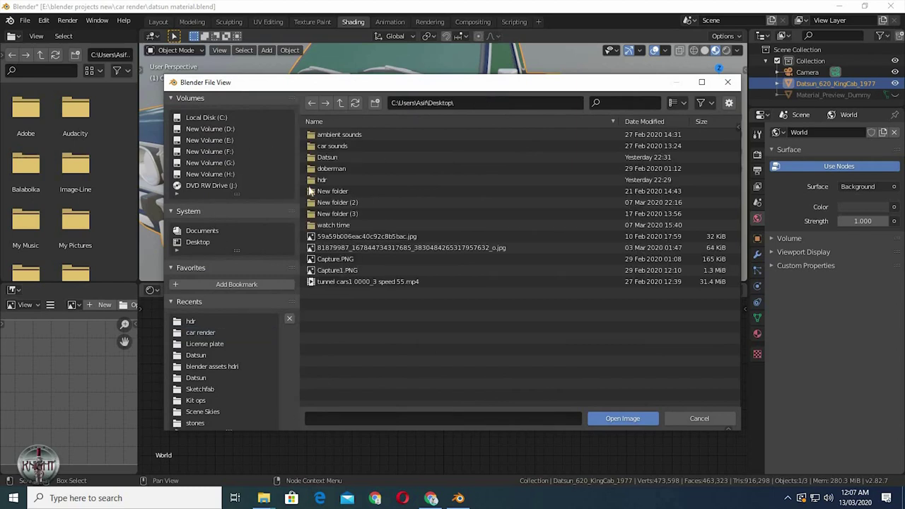
pyautogui.click(335, 179)
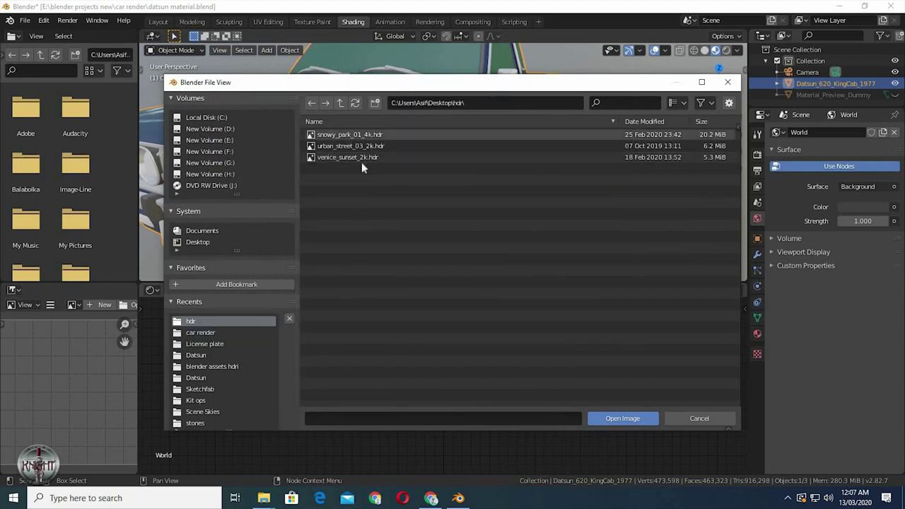
pyautogui.click(353, 146)
pyautogui.click(615, 423)
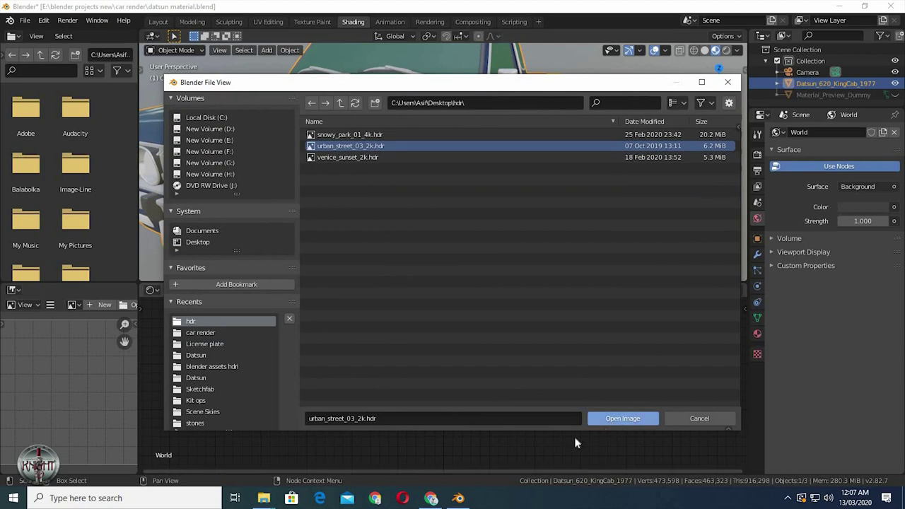
pyautogui.moveTo(402, 367); pyautogui.dragTo(448, 391)
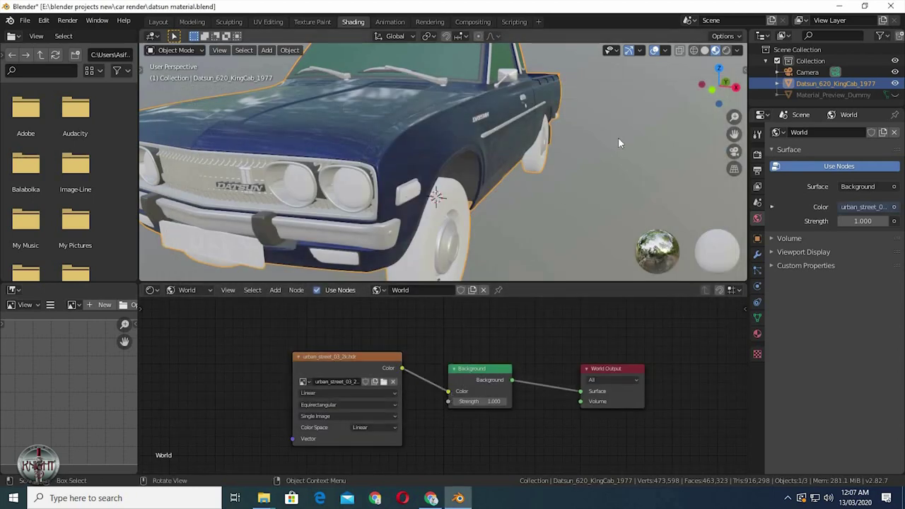
# - In the Layout workspace, set the render engine to Cycles, previewing in Rendered view, then return to Material Preview
pyautogui.click(159, 21)
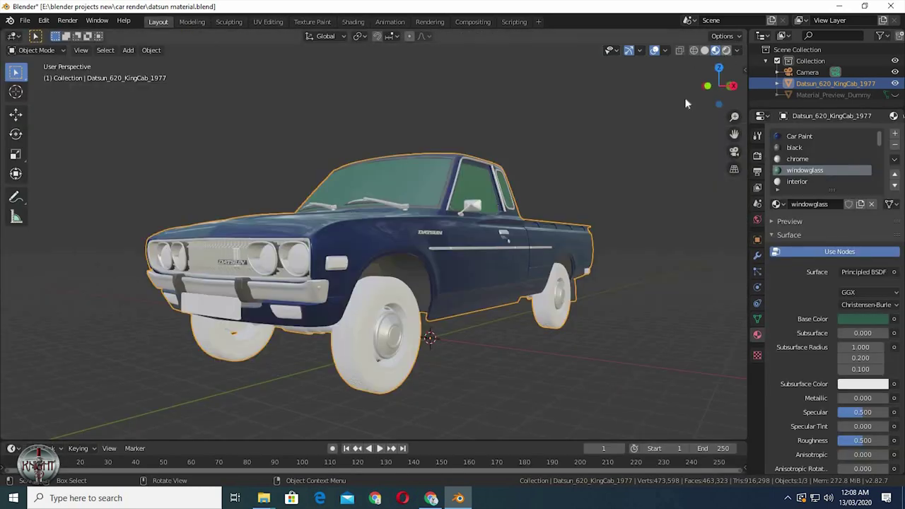
pyautogui.press('z')
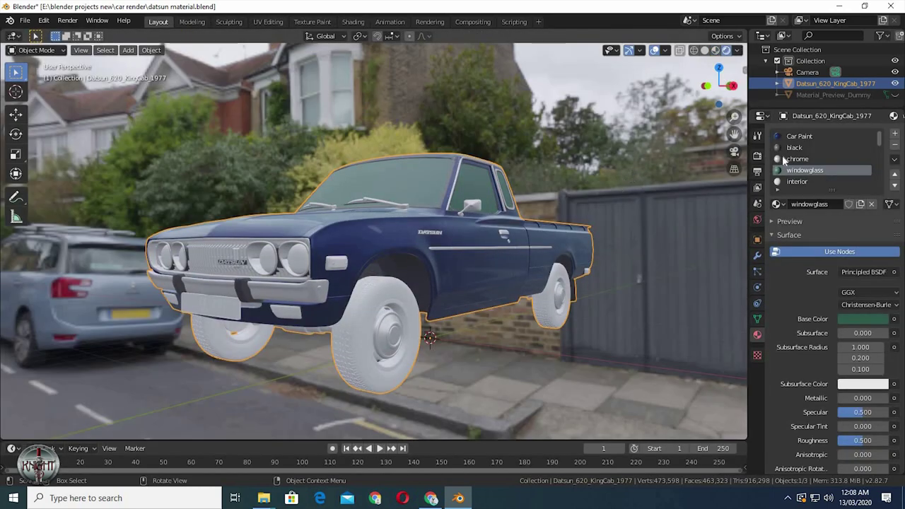
pyautogui.click(757, 155)
pyautogui.click(856, 133)
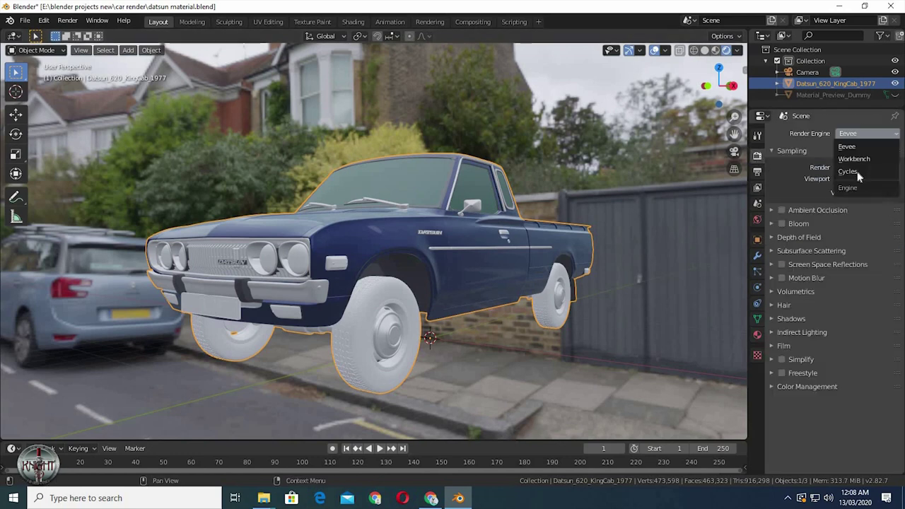
pyautogui.click(856, 171)
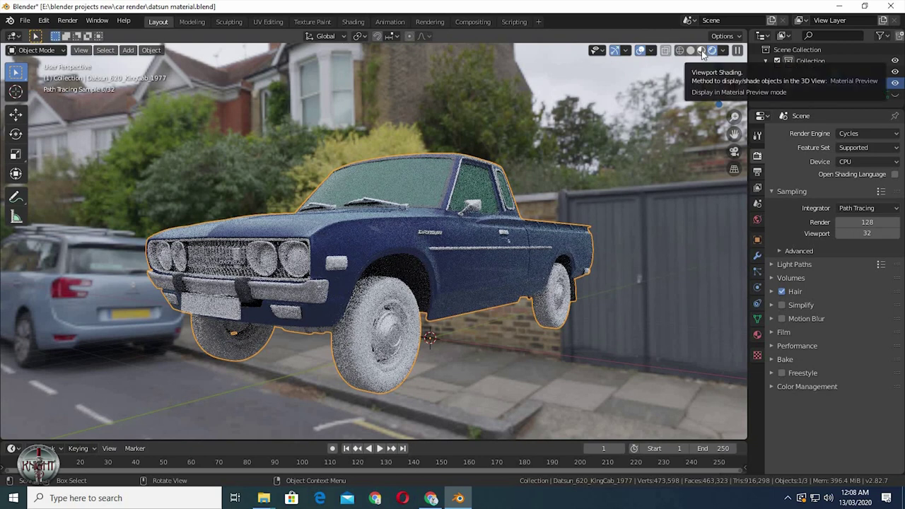
pyautogui.click(702, 55)
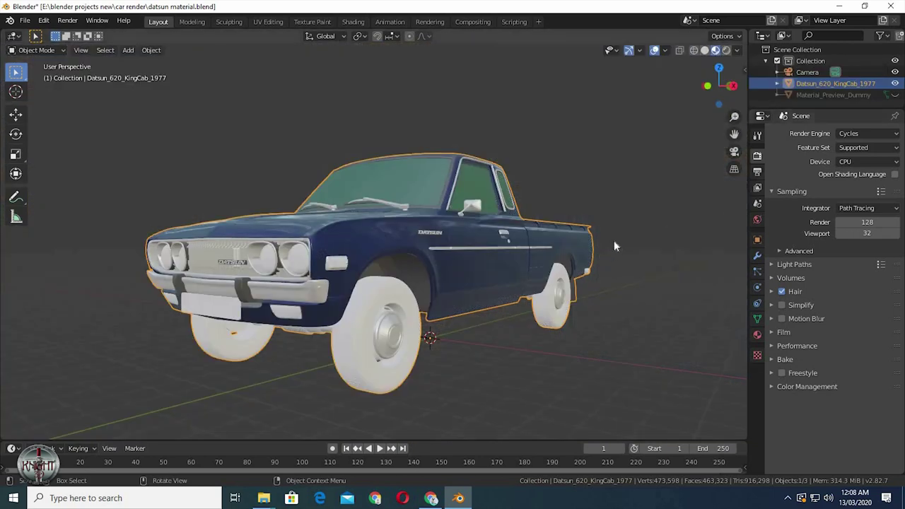
# - Give the windowglass material Specular 0.946, Roughness 0.120 and Alpha 0.326
pyautogui.click(757, 336)
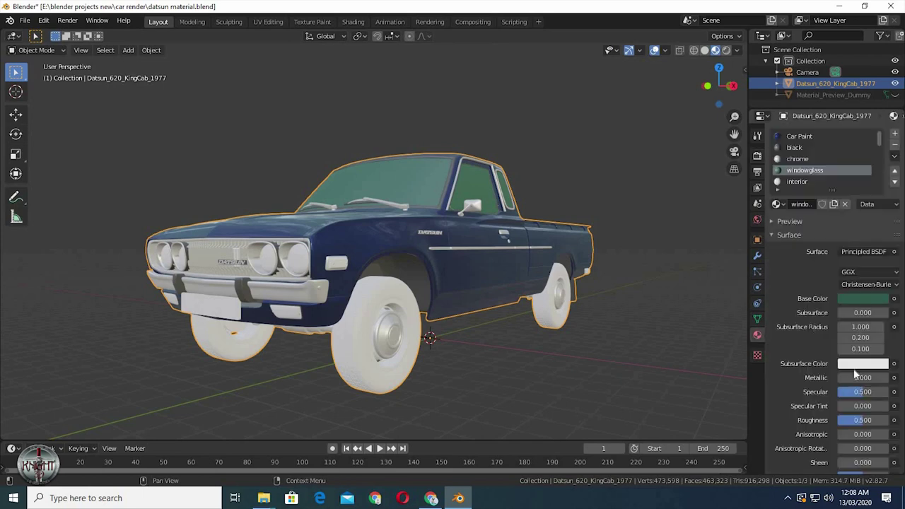
pyautogui.scroll(-3, 850, 378)
pyautogui.scroll(-2, 819, 351)
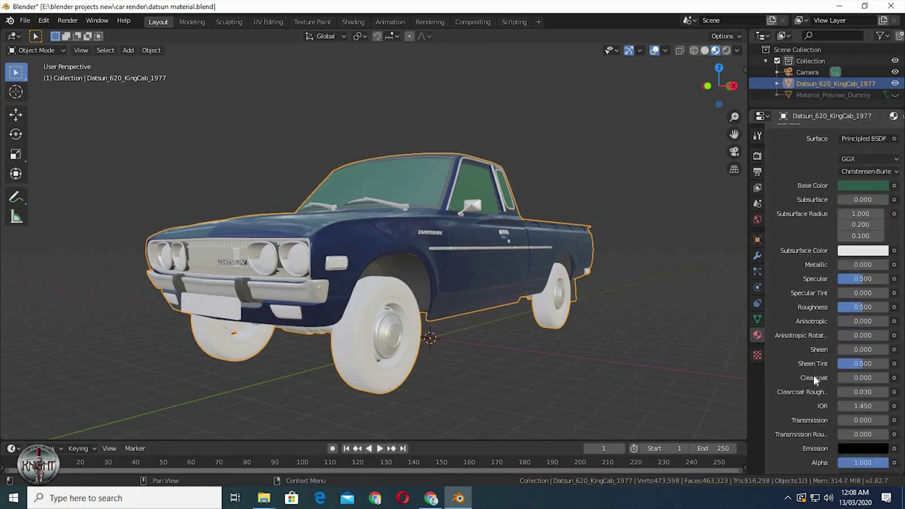
pyautogui.scroll(-3, 820, 385)
pyautogui.scroll(1, 859, 302)
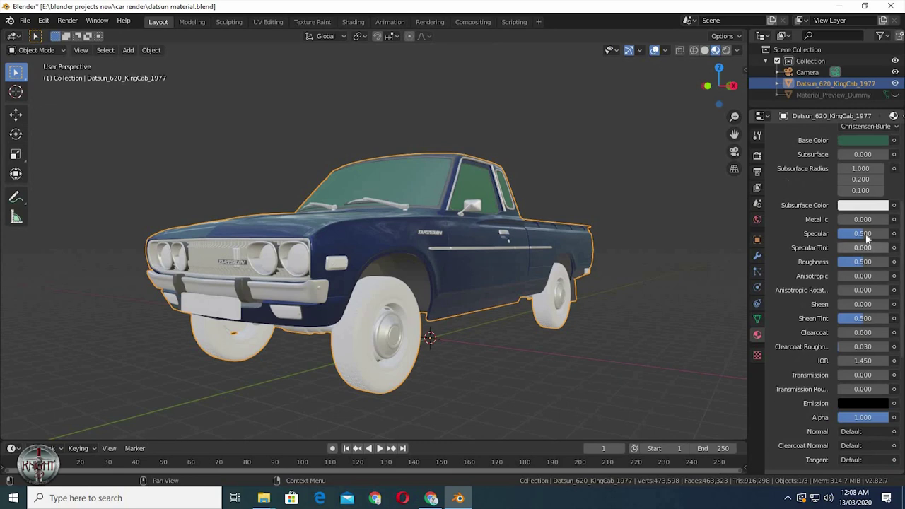
pyautogui.moveTo(863, 233)
pyautogui.mouseDown()
pyautogui.moveTo(879, 254)
pyautogui.moveTo(868, 264)
pyautogui.moveTo(843, 262)
pyautogui.mouseUp()
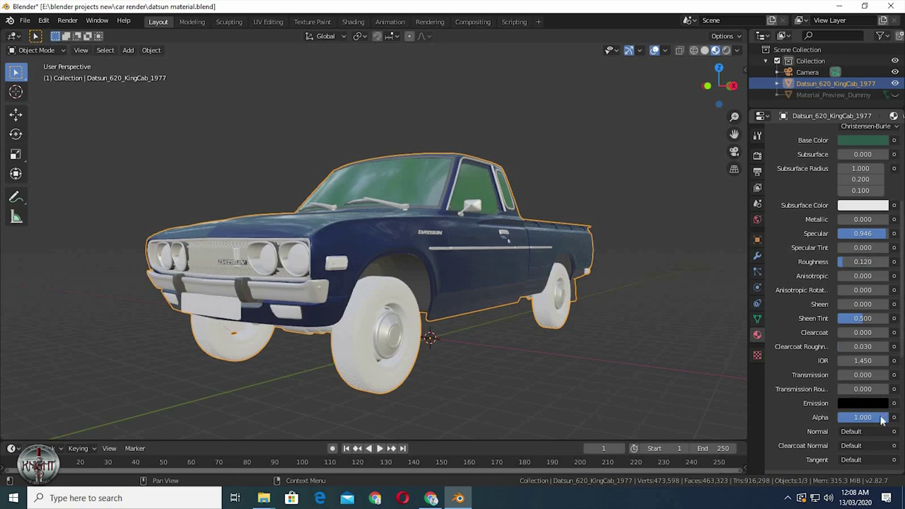
pyautogui.moveTo(862, 417)
pyautogui.mouseDown()
pyautogui.moveTo(837, 417)
pyautogui.moveTo(859, 417)
pyautogui.mouseUp()
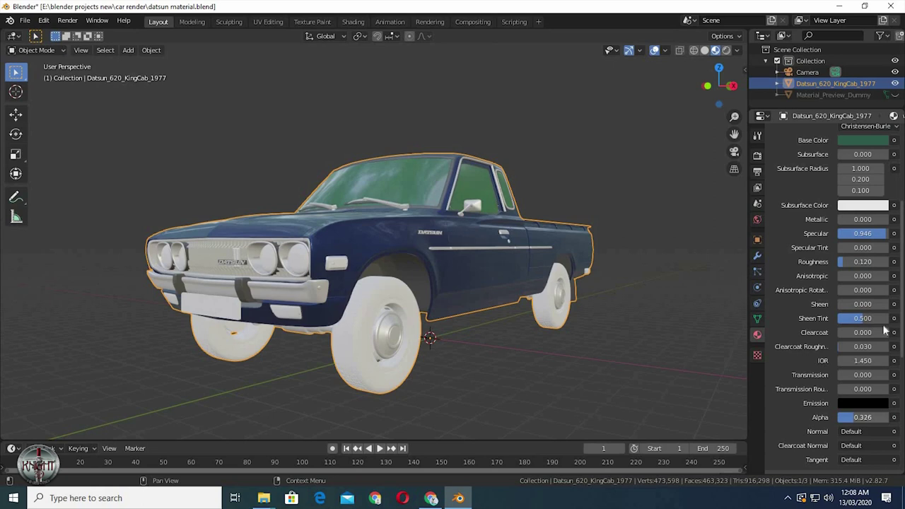
pyautogui.moveTo(859, 417); pyautogui.dragTo(865, 417)
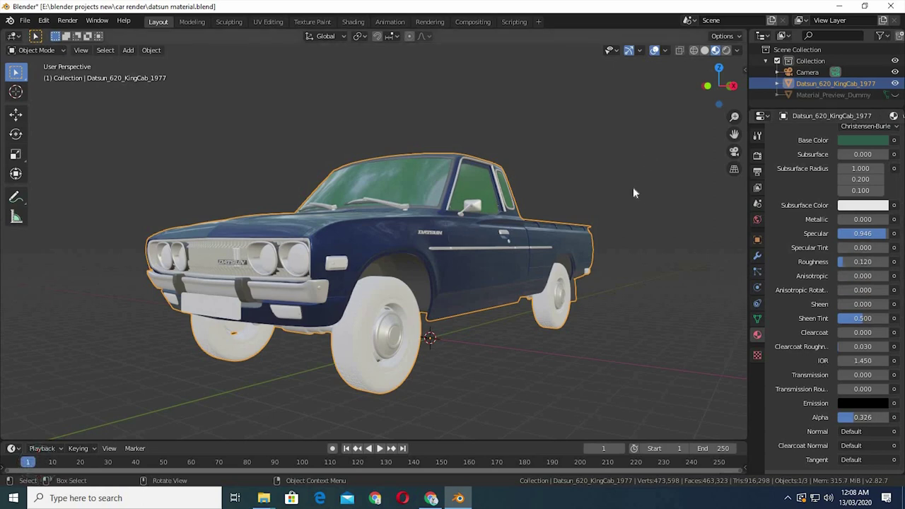
pyautogui.moveTo(718, 84); pyautogui.dragTo(729, 56)
# - Darken the windowglass base colour to value 0.260, checking it in Rendered shading
pyautogui.click(727, 50)
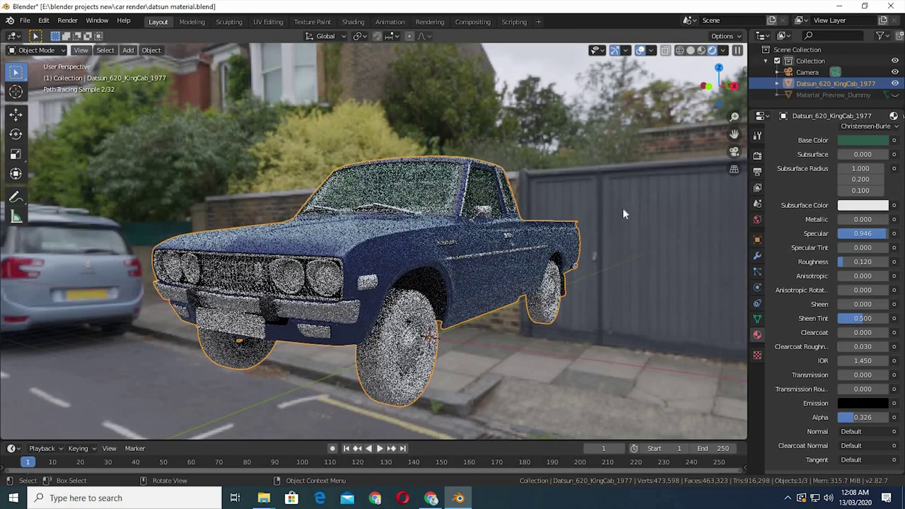
pyautogui.click(850, 141)
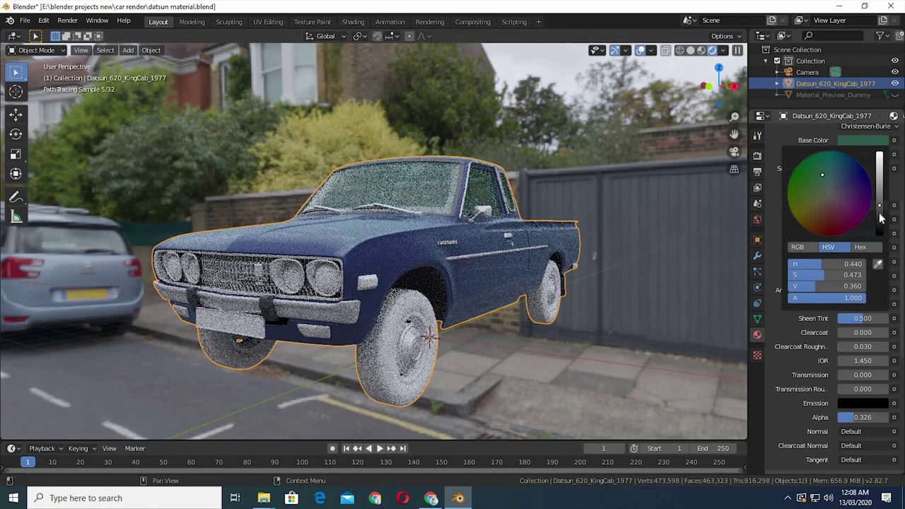
pyautogui.click(881, 218)
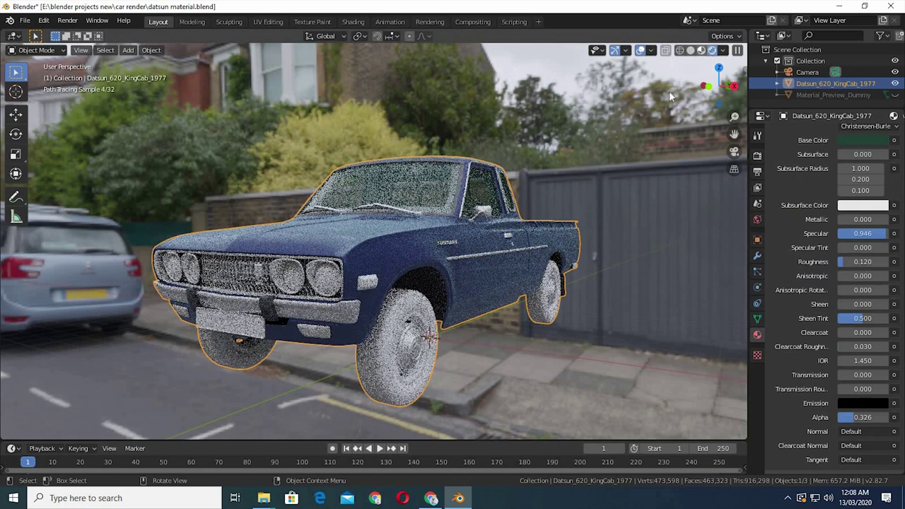
pyautogui.click(701, 51)
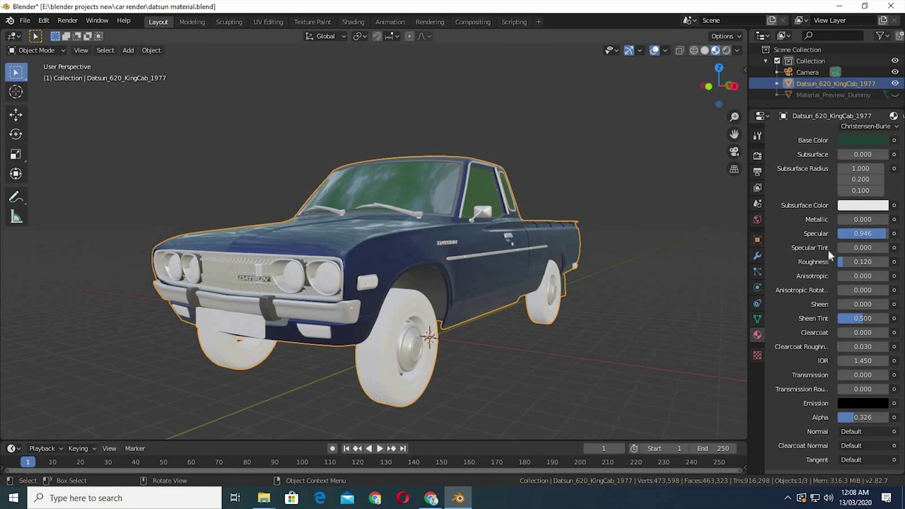
pyautogui.scroll(5, 798, 282)
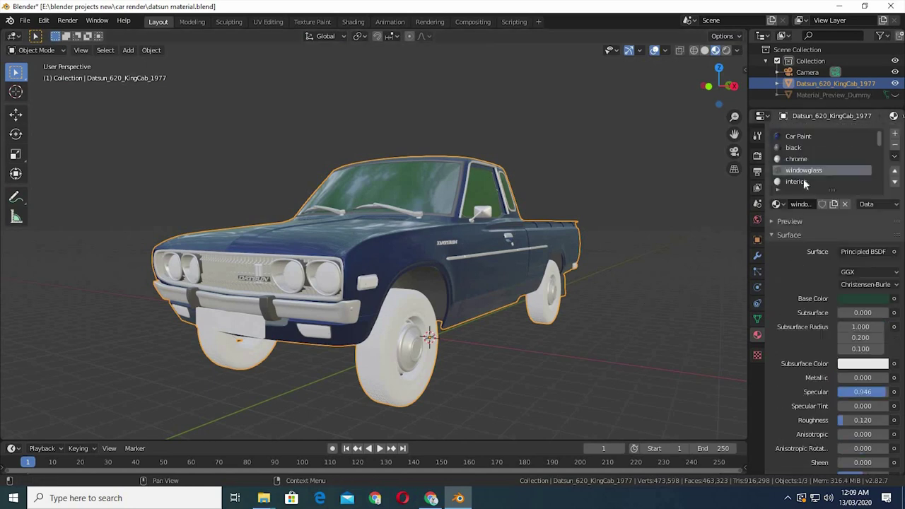
# - Darken the interior material's base colour to V 0.567 and raise its specular
pyautogui.click(797, 182)
pyautogui.click(861, 298)
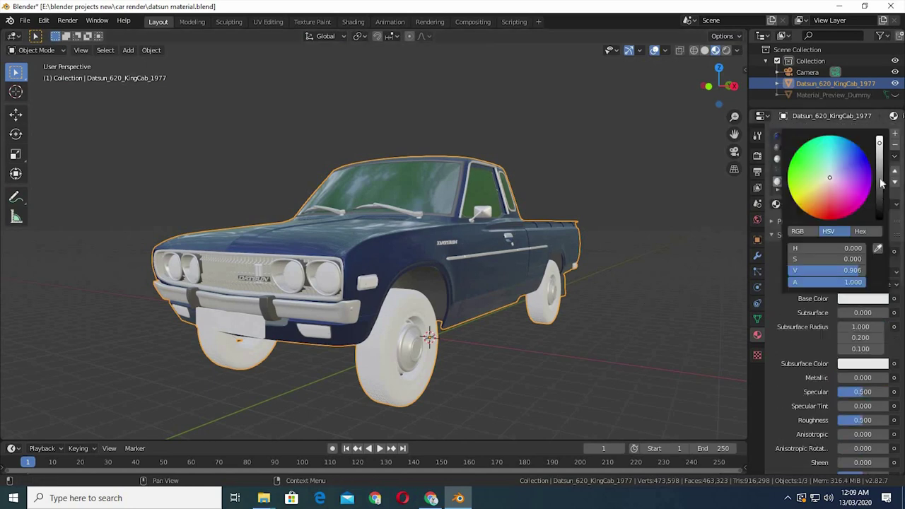
pyautogui.moveTo(882, 183); pyautogui.dragTo(880, 172)
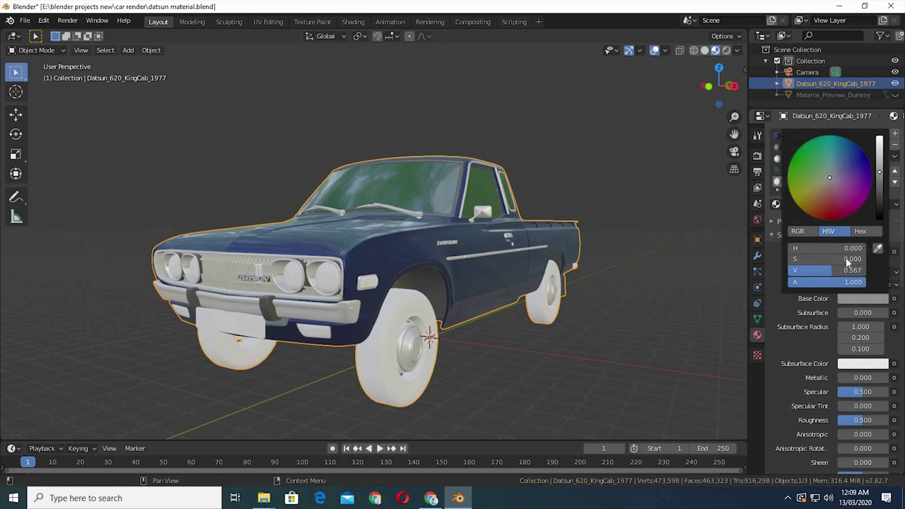
pyautogui.moveTo(860, 391); pyautogui.dragTo(861, 423)
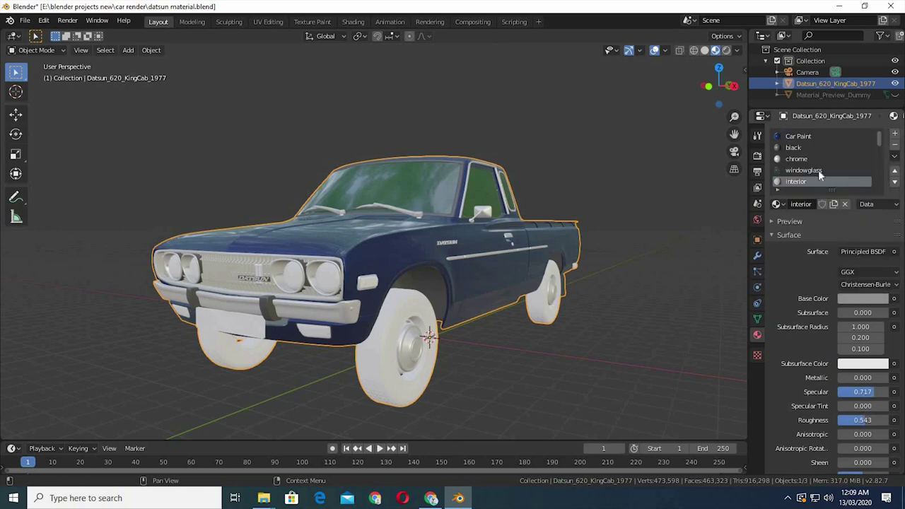
# - Raise the clearglass material's Specular to 0.902 and lower its Alpha to 0.315
pyautogui.scroll(-1, 818, 170)
pyautogui.scroll(-1, 806, 172)
pyautogui.click(799, 171)
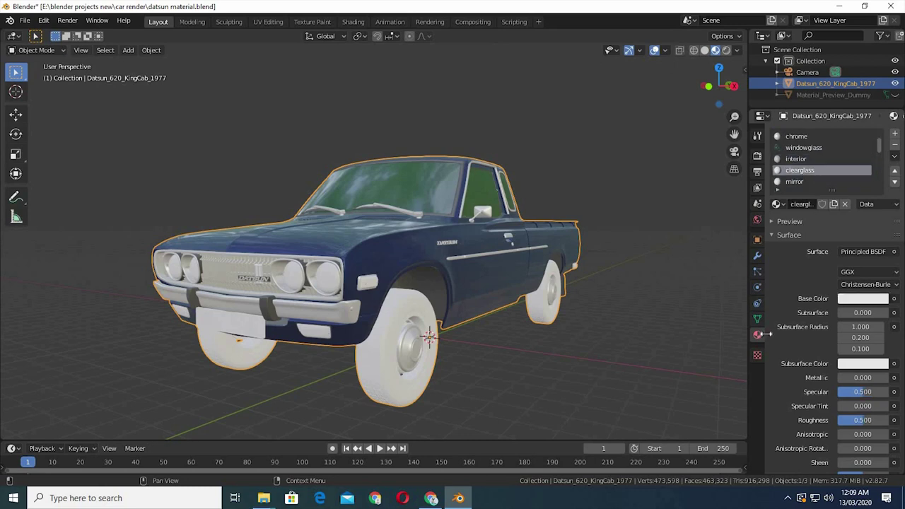
pyautogui.click(856, 301)
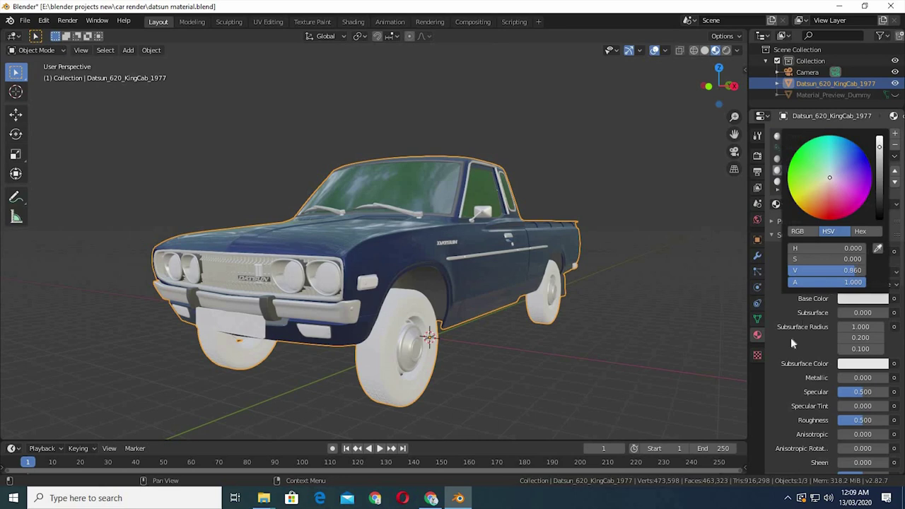
pyautogui.scroll(-2, 805, 374)
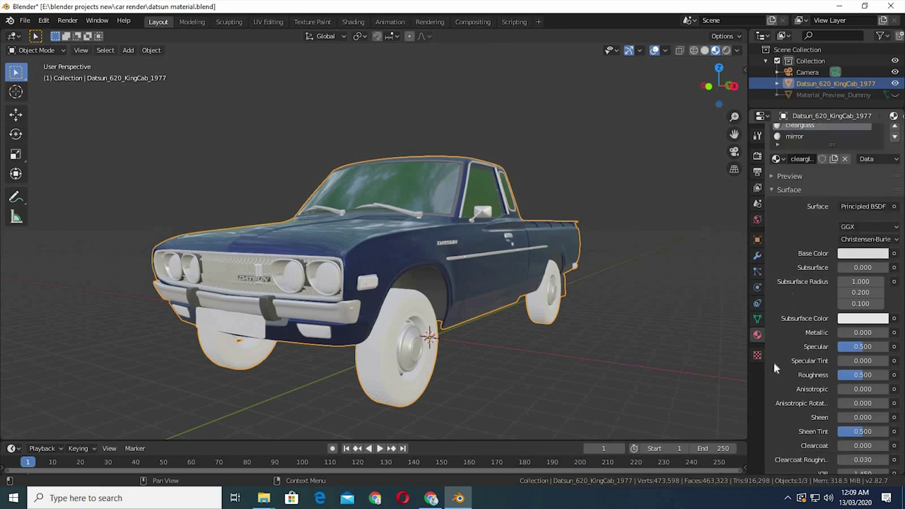
pyautogui.scroll(-1, 773, 362)
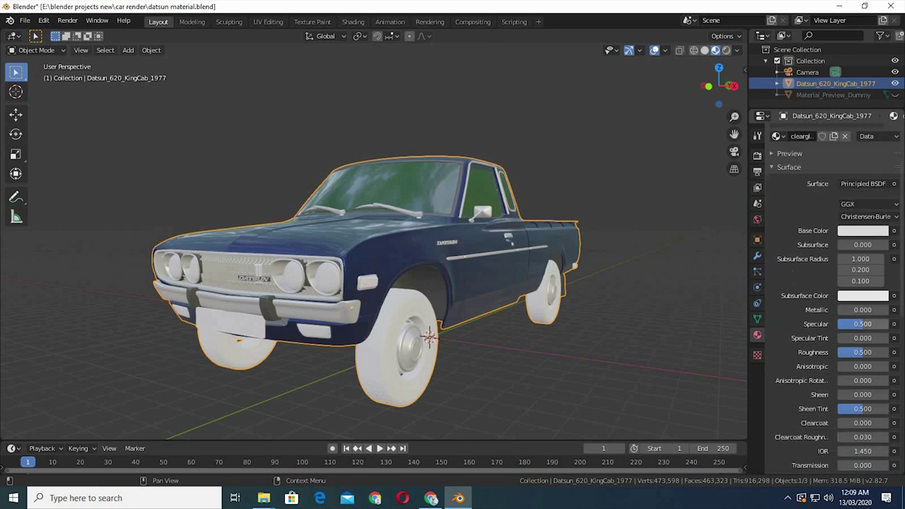
pyautogui.moveTo(863, 324); pyautogui.dragTo(884, 324)
pyautogui.scroll(-2, 791, 367)
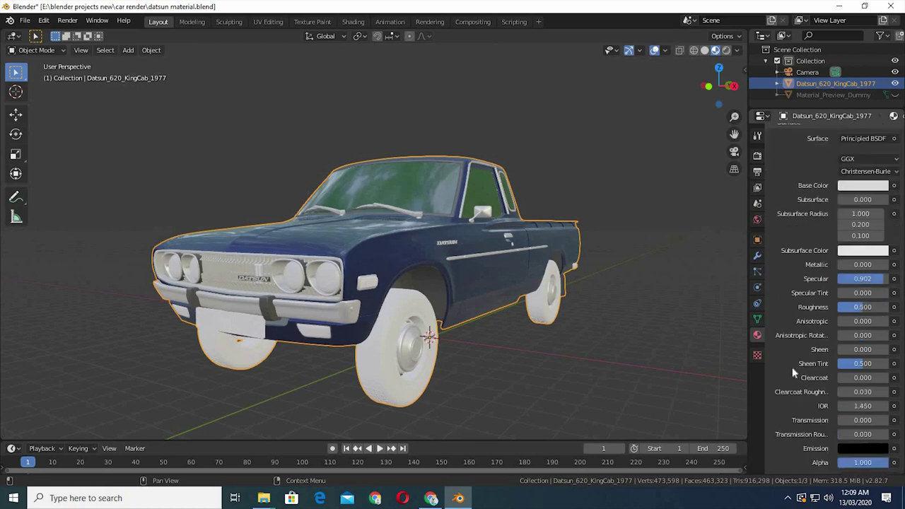
pyautogui.scroll(-2, 792, 366)
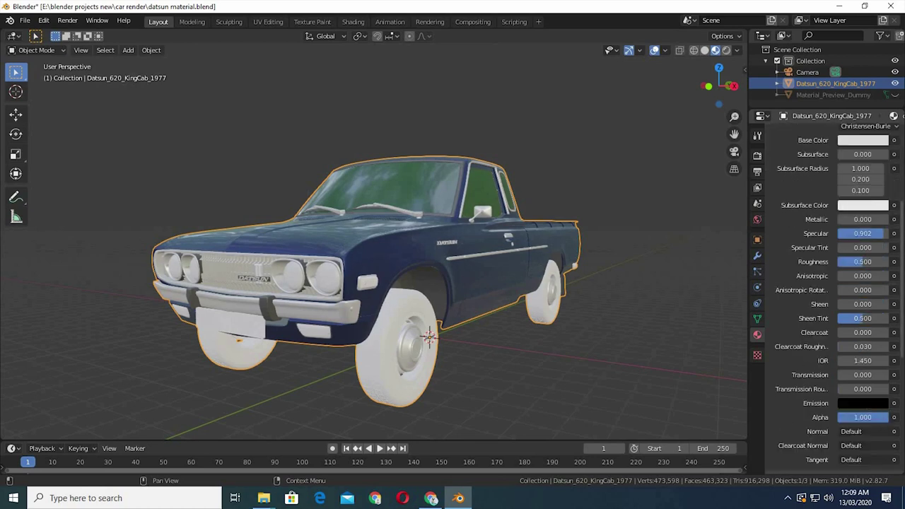
pyautogui.moveTo(862, 417); pyautogui.dragTo(827, 417)
pyautogui.scroll(7, 771, 375)
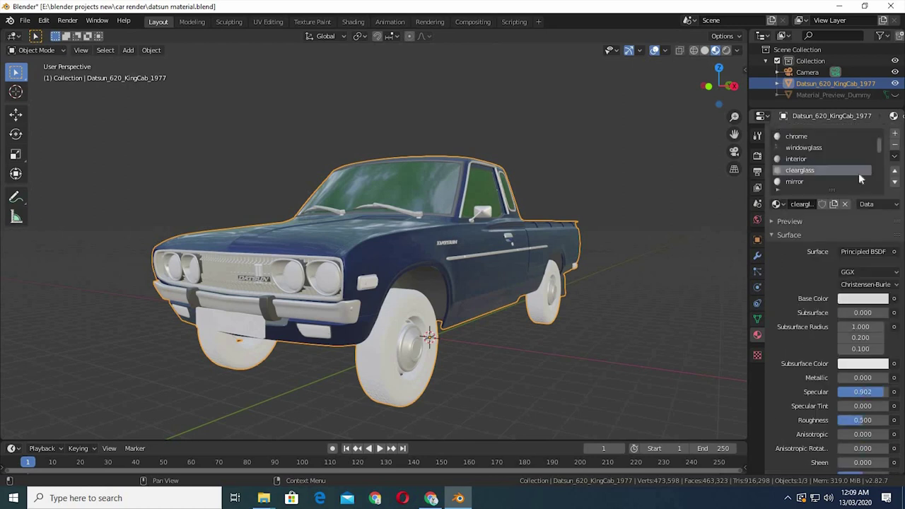
# - Make the mirror material nearly black (V 0.093) with Specular 0.565 and Roughness 0.587
pyautogui.click(797, 182)
pyautogui.click(861, 299)
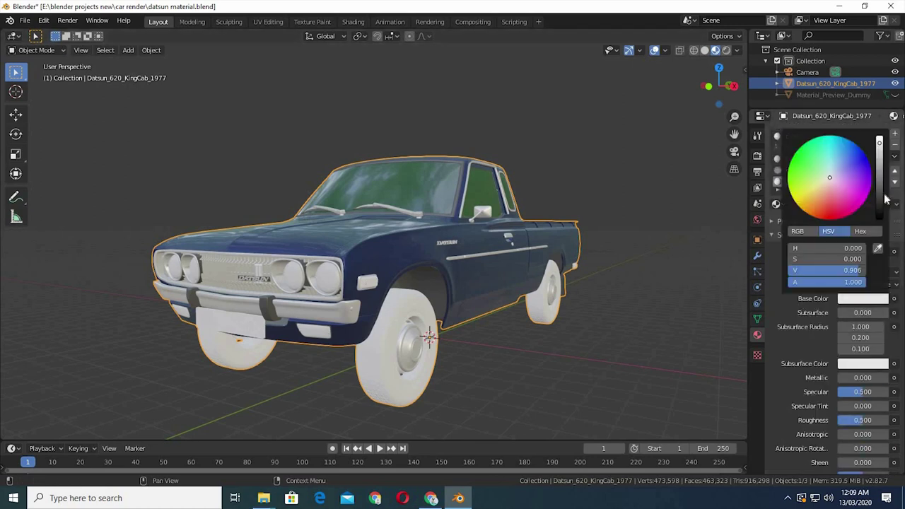
pyautogui.moveTo(848, 270); pyautogui.dragTo(795, 270)
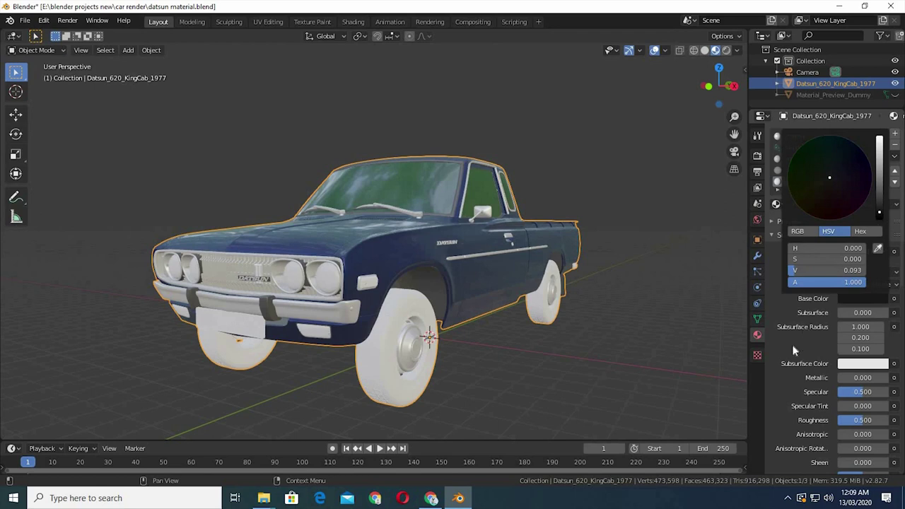
pyautogui.scroll(-2, 791, 348)
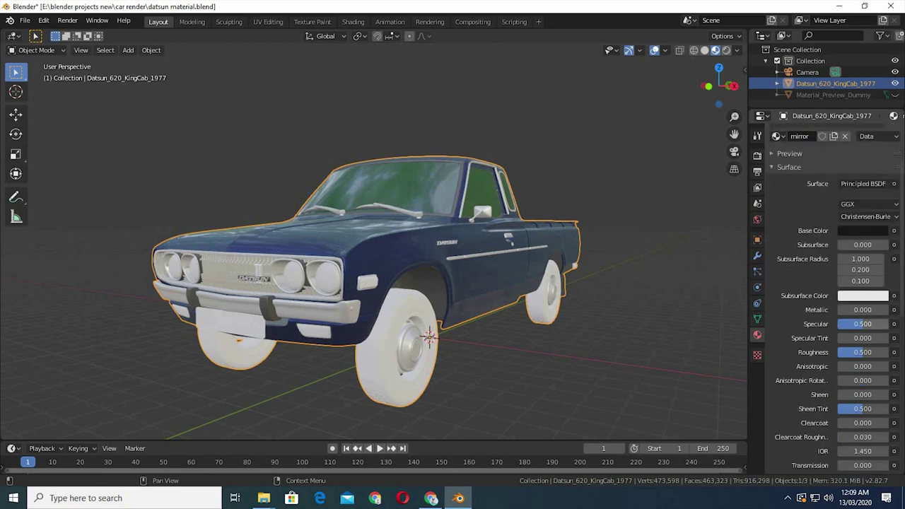
pyautogui.moveTo(862, 324)
pyautogui.mouseDown()
pyautogui.moveTo(873, 324)
pyautogui.moveTo(870, 352)
pyautogui.mouseUp()
pyautogui.scroll(-3, 791, 379)
pyautogui.scroll(-2, 862, 421)
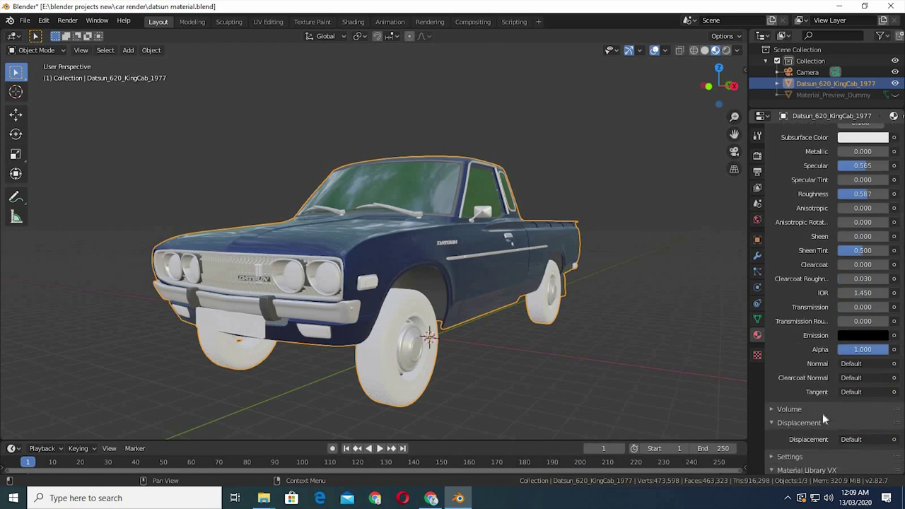
pyautogui.scroll(-1, 822, 413)
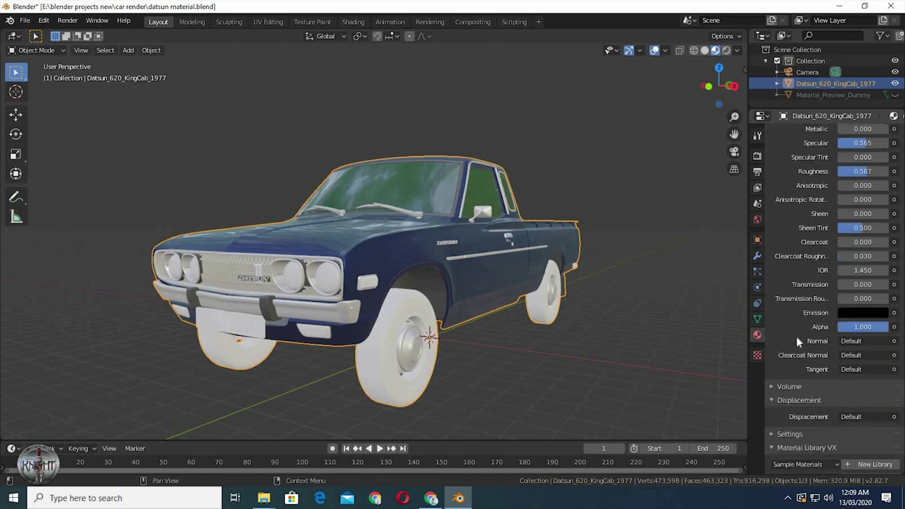
pyautogui.scroll(7, 796, 336)
pyautogui.scroll(2, 803, 290)
pyautogui.scroll(-1, 806, 174)
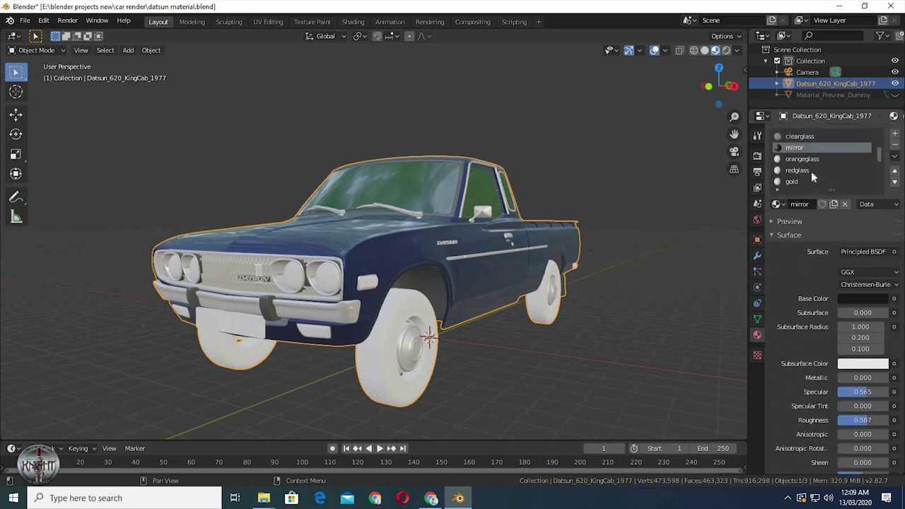
# - Give orangeglass an orange base colour (H 0.079, S 0.835, V 0.833) and raise its specular
pyautogui.click(806, 159)
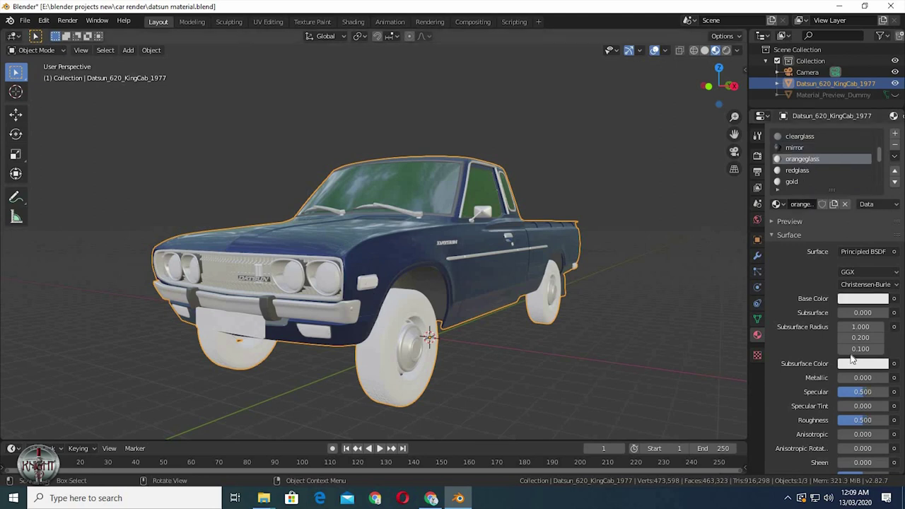
pyautogui.click(862, 298)
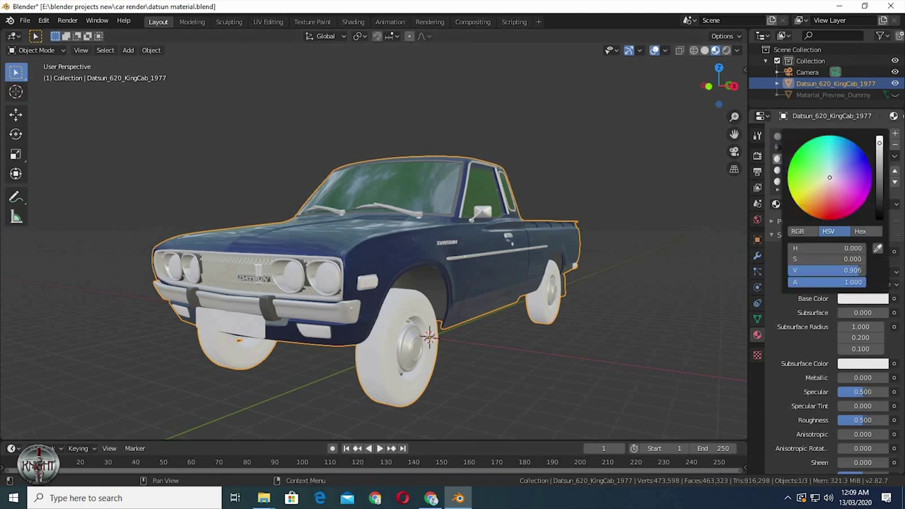
pyautogui.moveTo(829, 177); pyautogui.dragTo(812, 209)
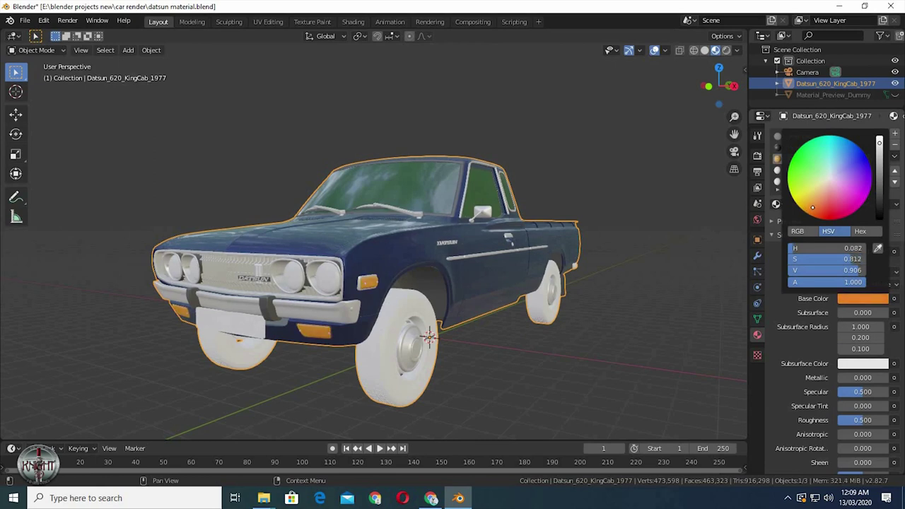
pyautogui.click(880, 148)
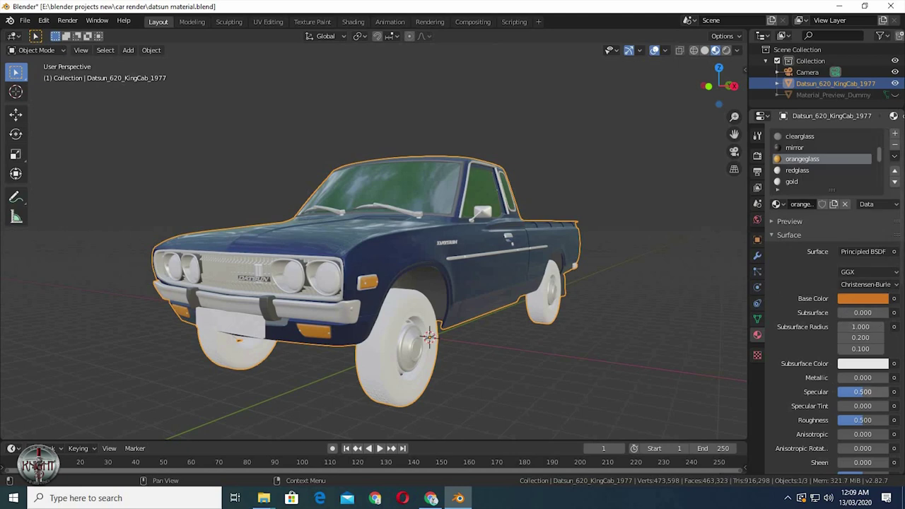
pyautogui.moveTo(863, 392); pyautogui.dragTo(883, 391)
# - Give redglass a red base colour (H 0.008, S 0.828, V 0.813) and Specular 0.587
pyautogui.click(798, 171)
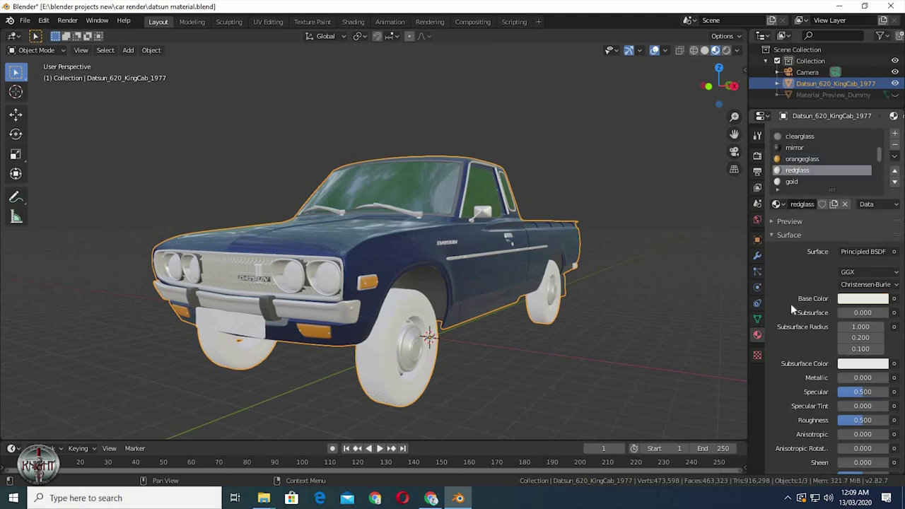
pyautogui.click(852, 297)
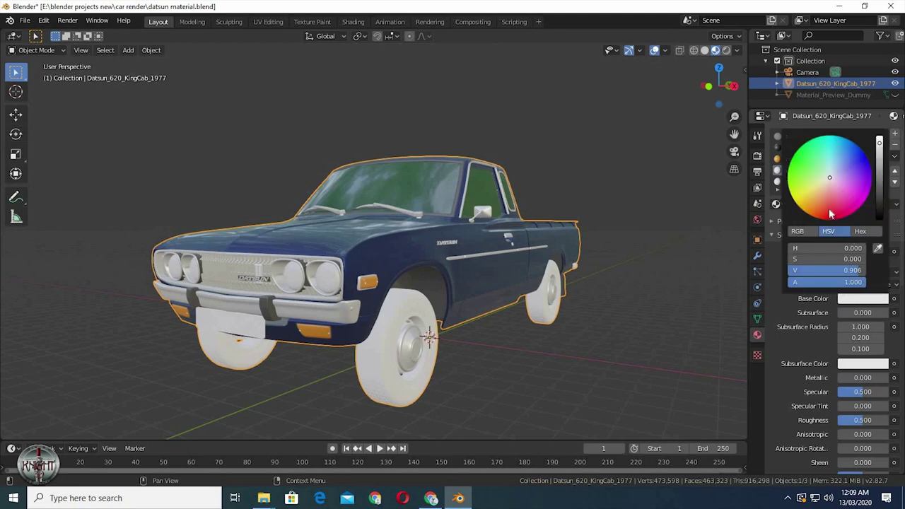
pyautogui.click(829, 207)
pyautogui.moveTo(646, 258)
pyautogui.mouseDown(button='middle')
pyautogui.moveTo(631, 282)
pyautogui.moveTo(443, 289)
pyautogui.moveTo(659, 282)
pyautogui.moveTo(648, 299)
pyautogui.moveTo(436, 315)
pyautogui.moveTo(453, 327)
pyautogui.moveTo(467, 318)
pyautogui.mouseUp(button='middle')
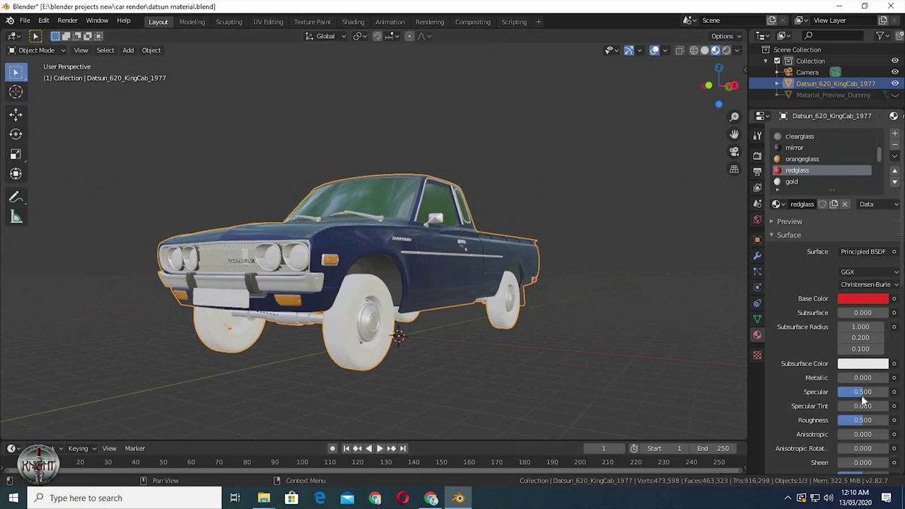
pyautogui.moveTo(861, 392); pyautogui.dragTo(874, 393)
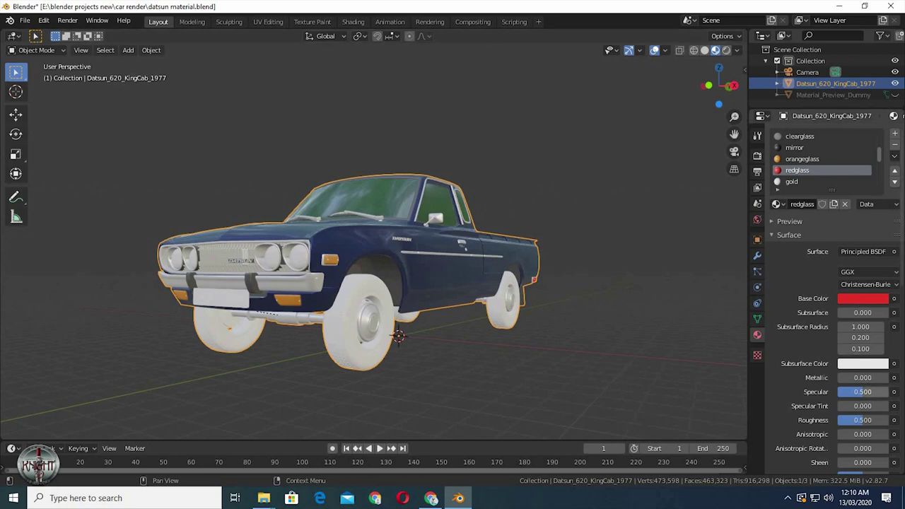
pyautogui.click(861, 299)
pyautogui.click(880, 155)
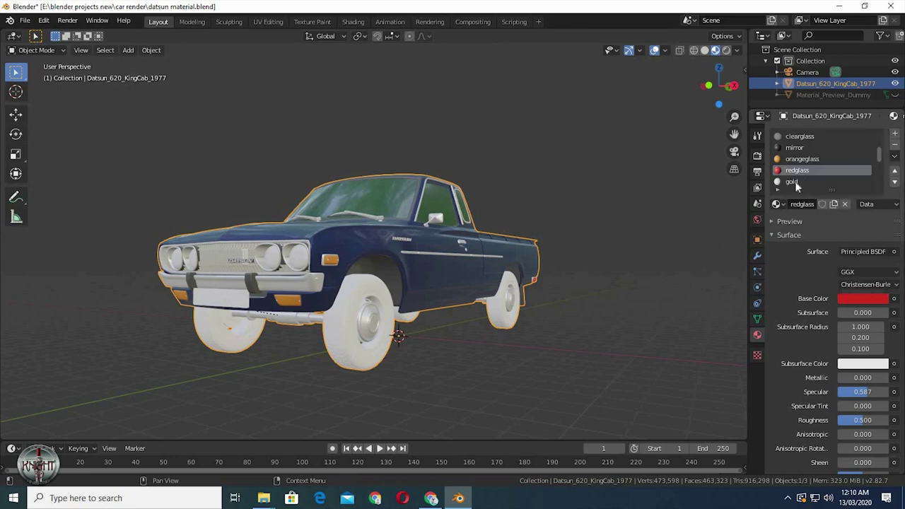
# - Give the gold material a golden colour (H 0.107, S 0.835, V 0.906), Specular 0.293, Roughness 0.5
pyautogui.click(796, 181)
pyautogui.moveTo(575, 303); pyautogui.dragTo(577, 302, button='middle')
pyautogui.click(858, 299)
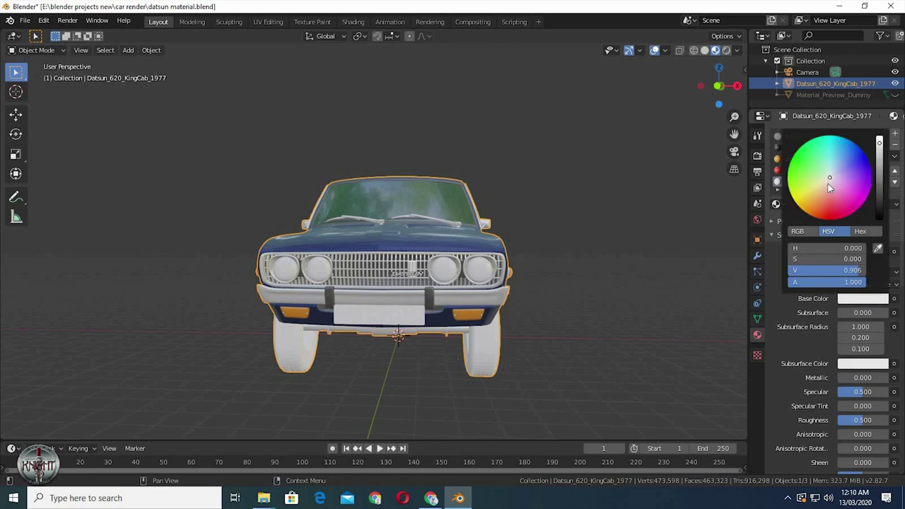
pyautogui.click(805, 202)
pyautogui.moveTo(805, 202); pyautogui.dragTo(805, 206)
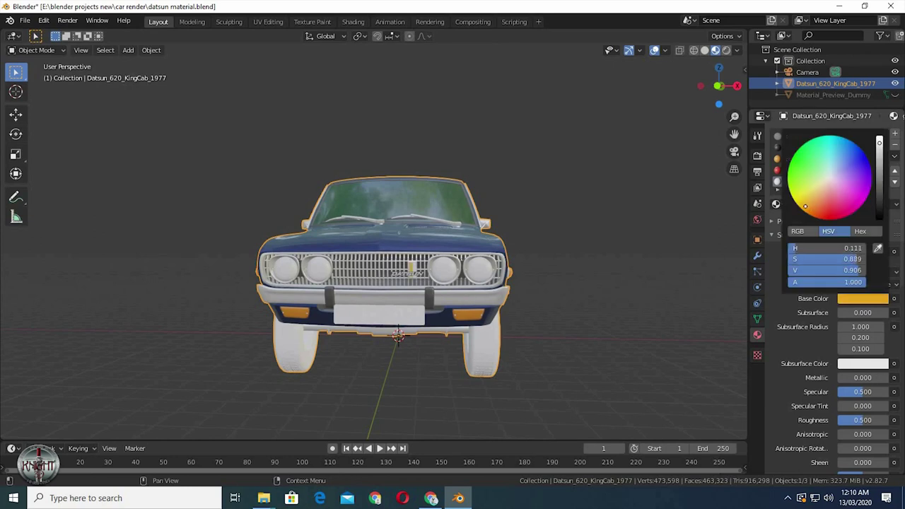
pyautogui.scroll(1, 386, 305)
pyautogui.scroll(2, 385, 305)
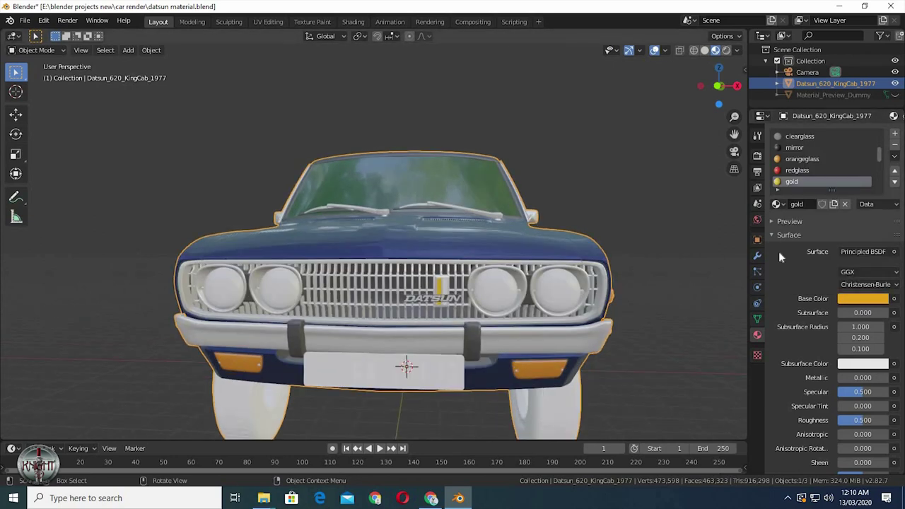
pyautogui.click(853, 302)
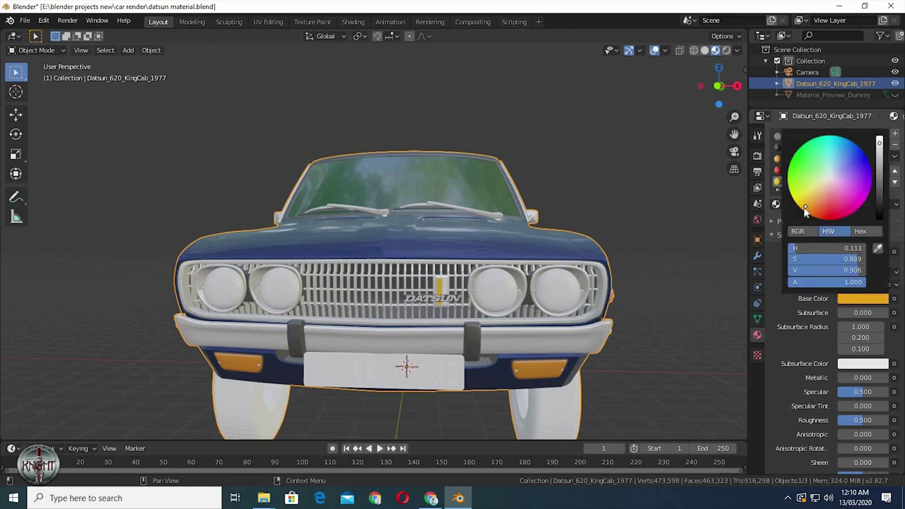
pyautogui.moveTo(806, 205); pyautogui.dragTo(808, 205)
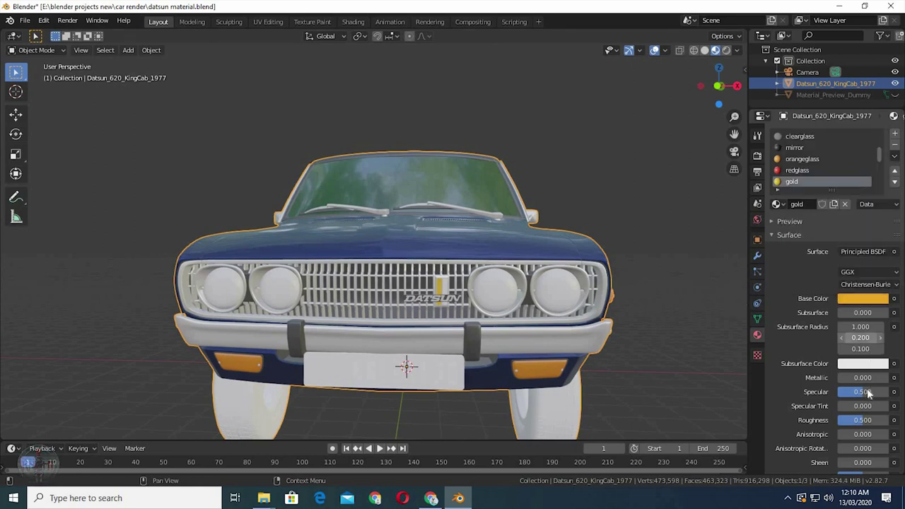
pyautogui.moveTo(862, 392); pyautogui.dragTo(841, 392)
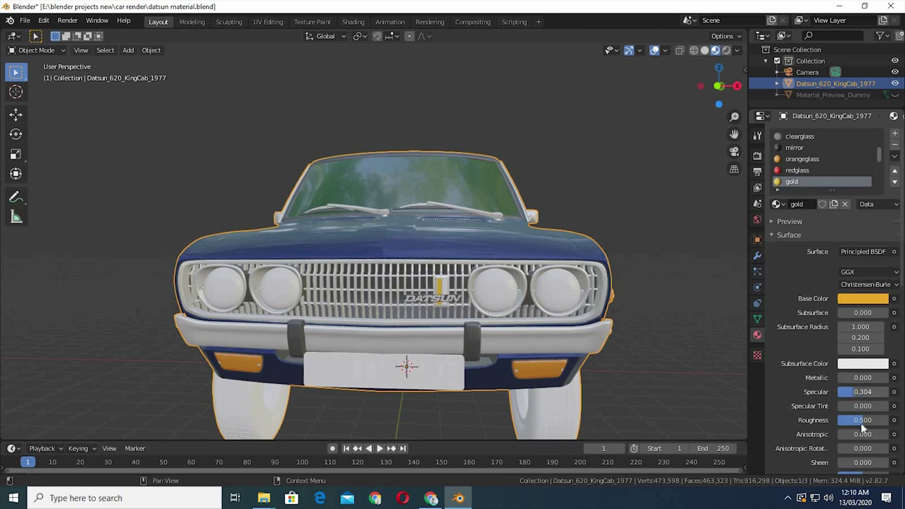
pyautogui.click(862, 420)
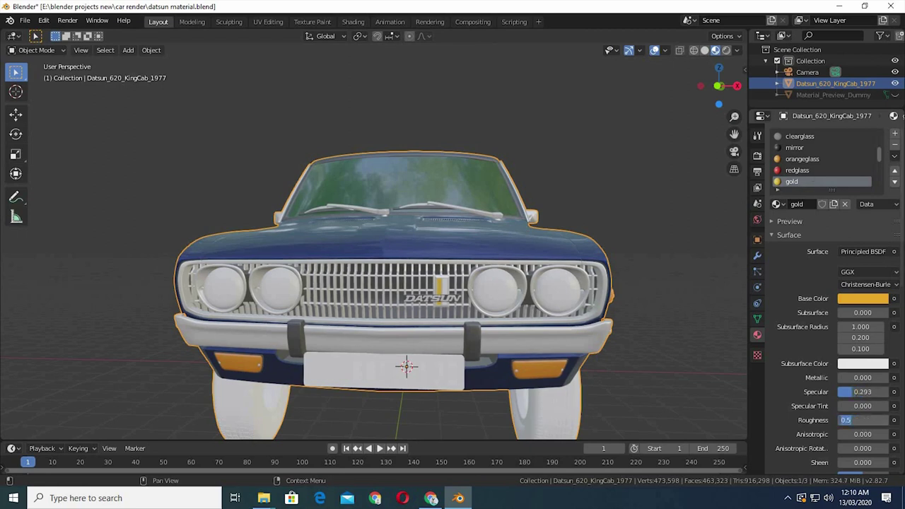
pyautogui.press('Return')
# - Give the blue material a blue base colour and lower its specular
pyautogui.scroll(-2, 803, 164)
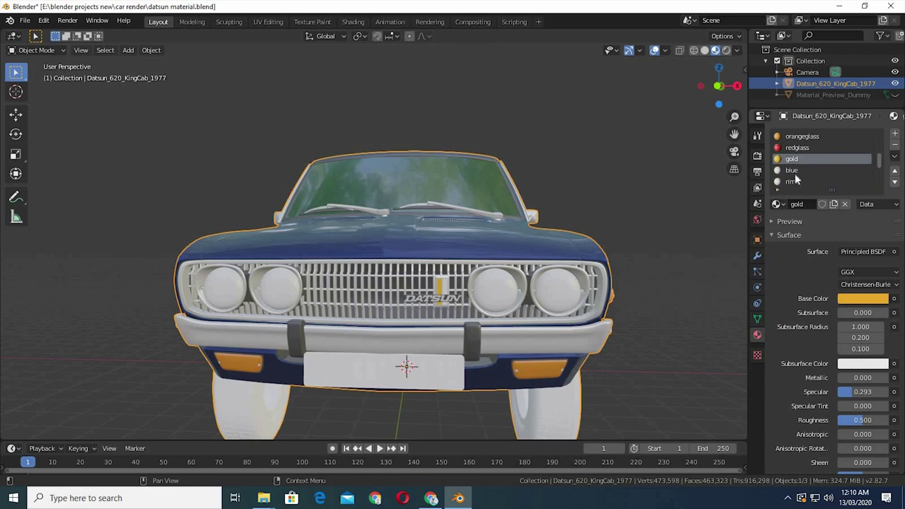
pyautogui.click(795, 171)
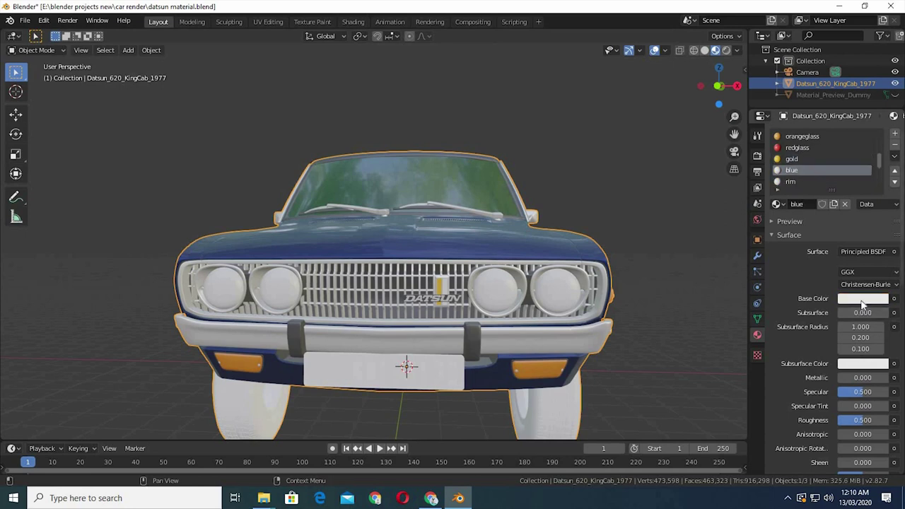
pyautogui.click(863, 299)
pyautogui.moveTo(829, 178); pyautogui.dragTo(848, 150)
pyautogui.moveTo(859, 392); pyautogui.dragTo(834, 392)
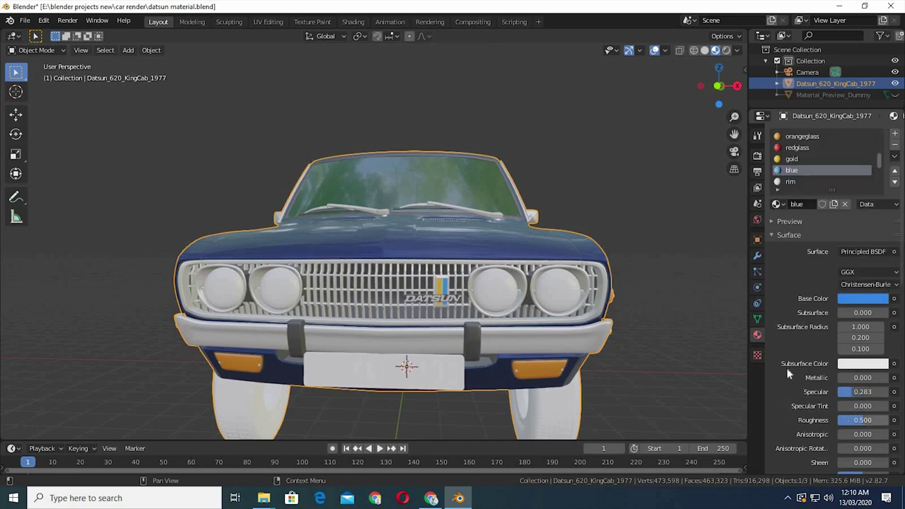
# - Make the rim material grey (V 0.553) with Specular 0.598 and Roughness 0.576
pyautogui.click(799, 181)
pyautogui.moveTo(629, 305)
pyautogui.mouseDown(button='middle')
pyautogui.moveTo(606, 299)
pyautogui.moveTo(612, 338)
pyautogui.moveTo(504, 343)
pyautogui.moveTo(746, 332)
pyautogui.mouseUp(button='middle')
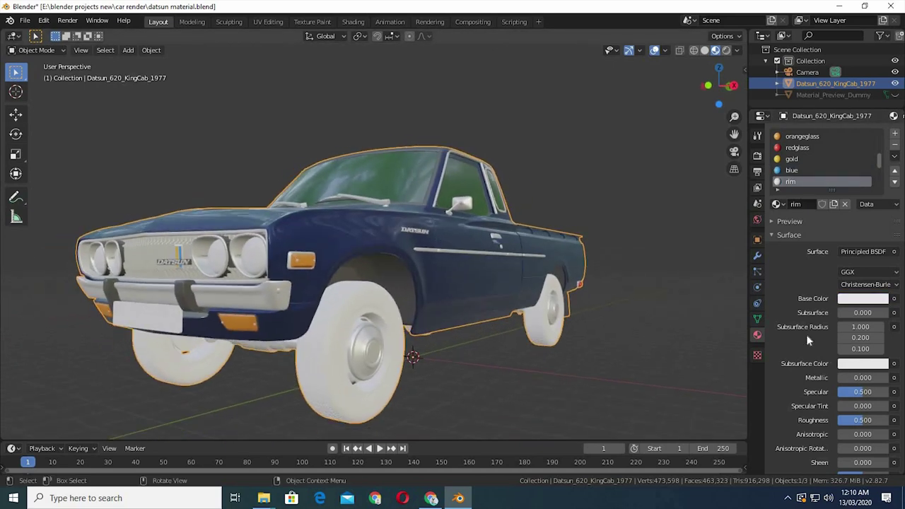
pyautogui.click(859, 303)
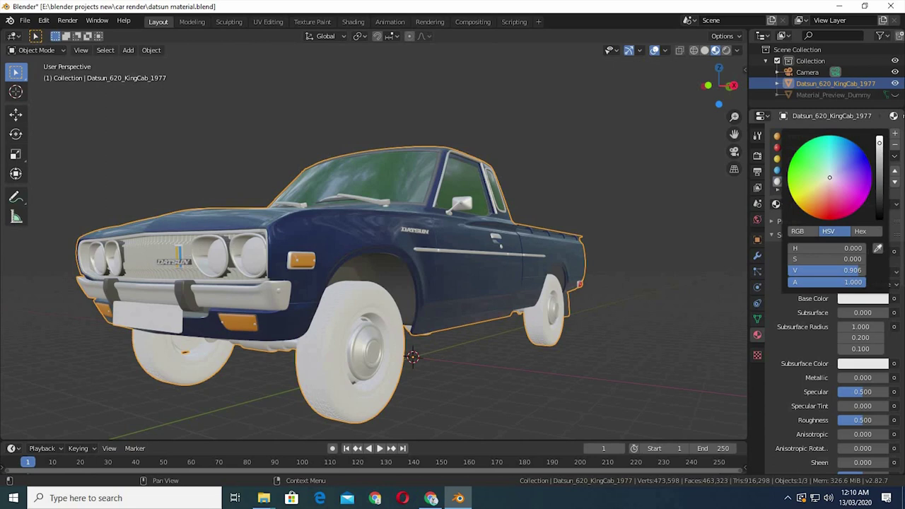
pyautogui.moveTo(848, 270)
pyautogui.mouseDown()
pyautogui.moveTo(818, 270)
pyautogui.moveTo(833, 270)
pyautogui.mouseUp()
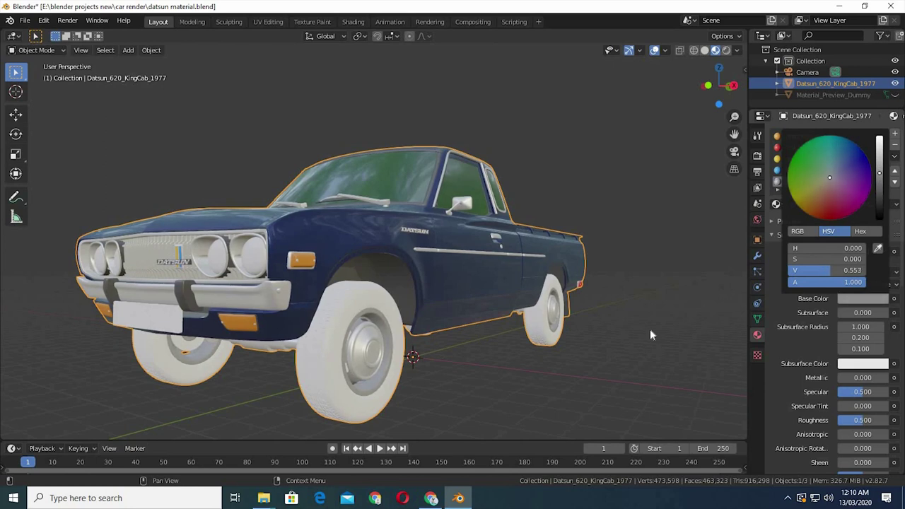
pyautogui.moveTo(646, 327); pyautogui.dragTo(738, 339, button='middle')
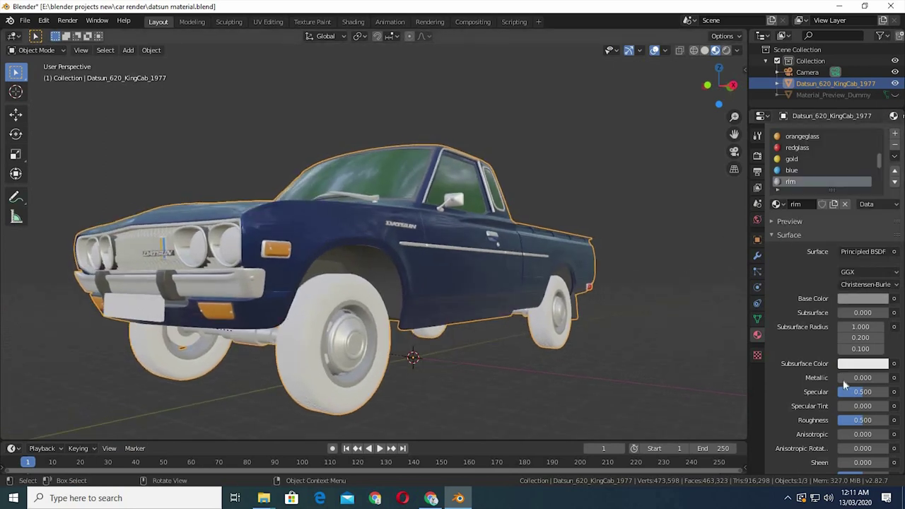
pyautogui.moveTo(864, 392); pyautogui.dragTo(877, 391)
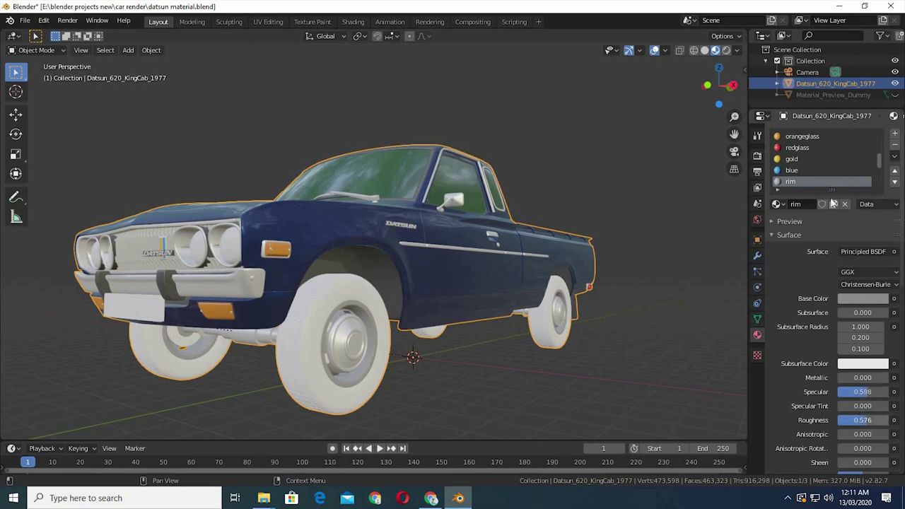
pyautogui.scroll(-2, 813, 166)
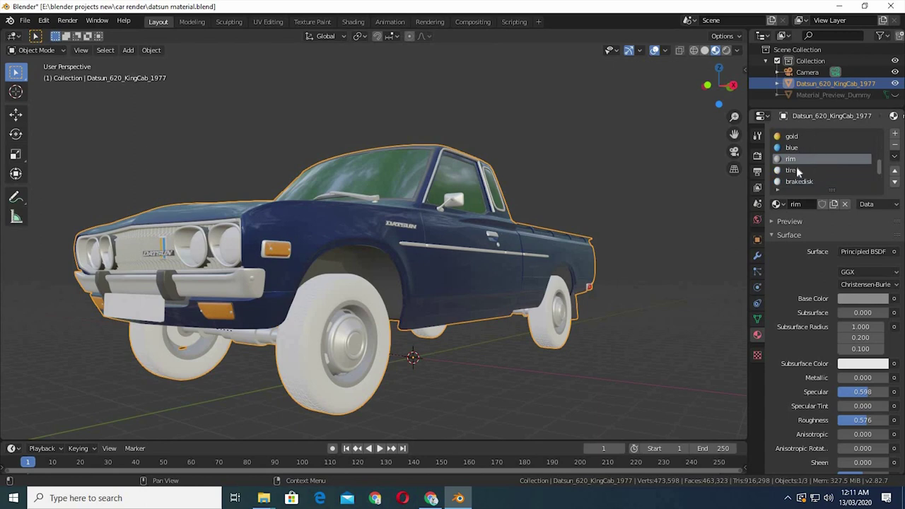
pyautogui.click(798, 170)
# - Make the tire material near-black and raise its roughness to 0.620
pyautogui.click(867, 298)
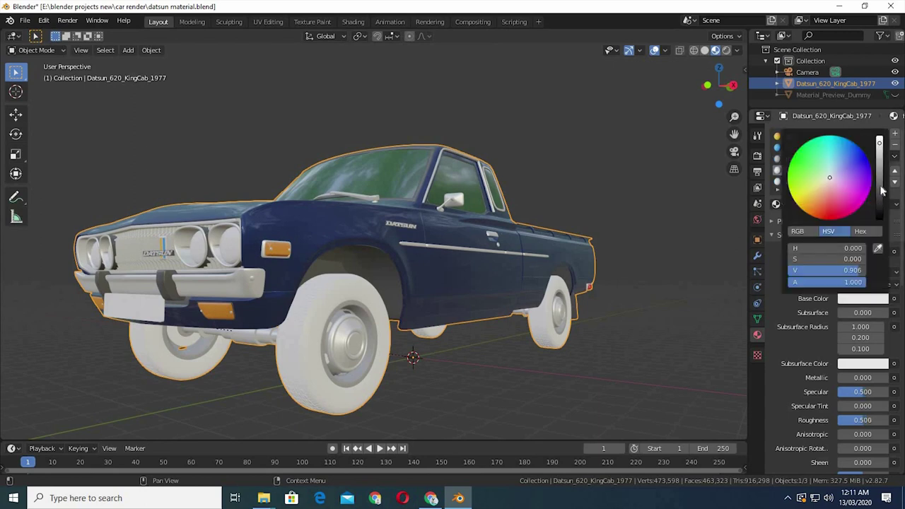
pyautogui.moveTo(834, 270); pyautogui.dragTo(797, 270)
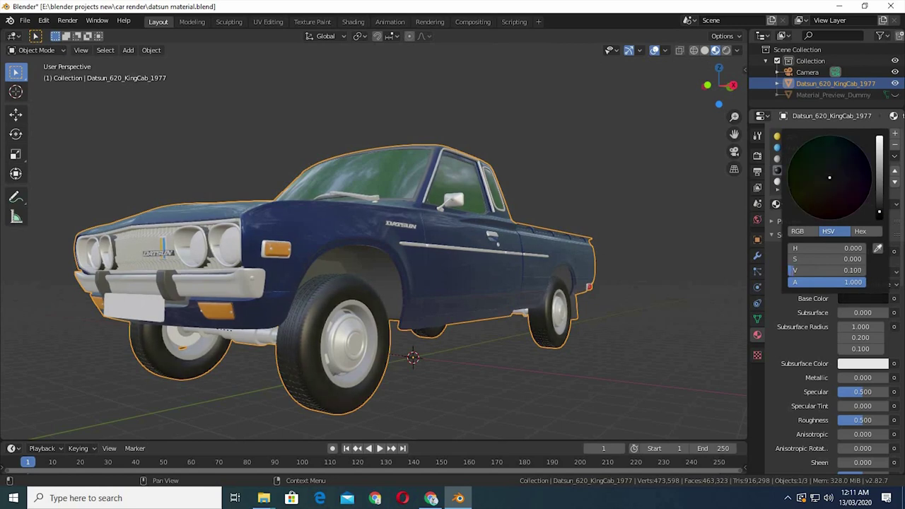
pyautogui.click(880, 214)
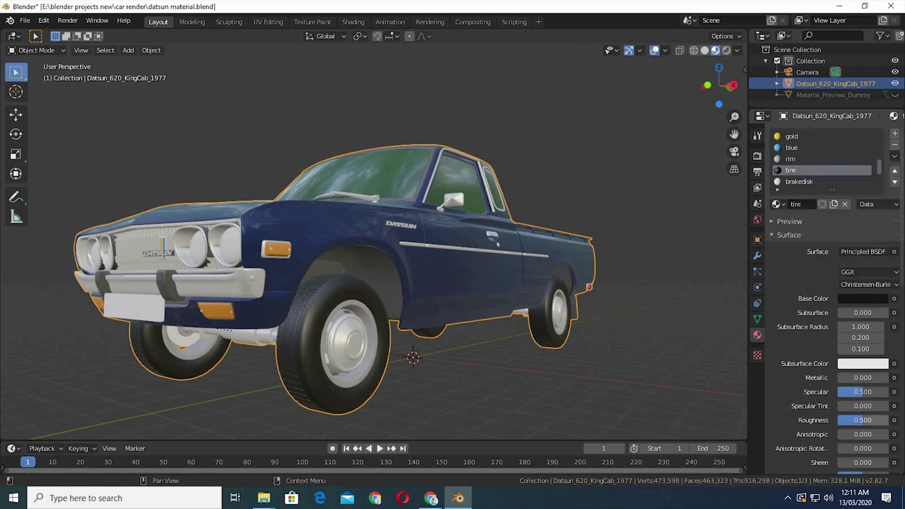
pyautogui.moveTo(863, 420)
pyautogui.mouseDown()
pyautogui.moveTo(871, 420)
pyautogui.moveTo(868, 392)
pyautogui.mouseUp()
pyautogui.scroll(-1, 807, 167)
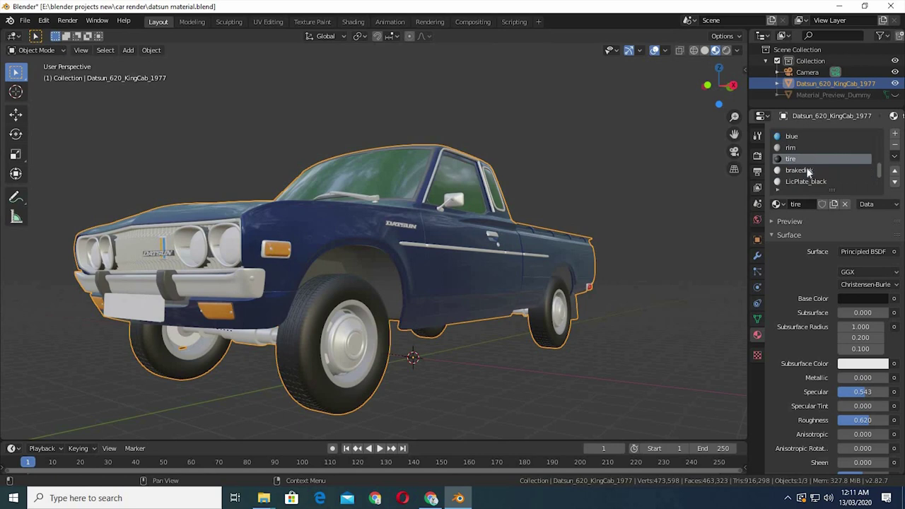
# - Darken the brakedisk base colour to grey (V 0.447) and raise its Roughness to 0.696
pyautogui.click(799, 170)
pyautogui.click(862, 298)
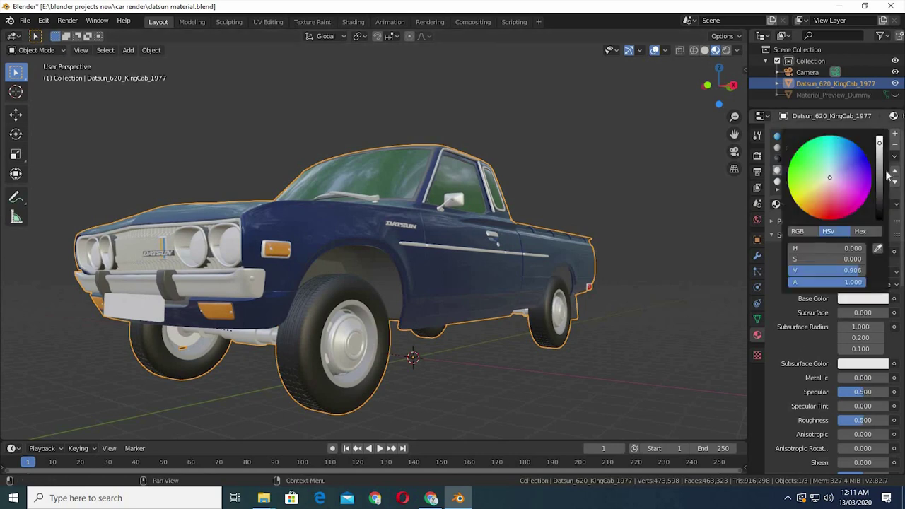
pyautogui.moveTo(827, 270)
pyautogui.mouseDown()
pyautogui.moveTo(792, 270)
pyautogui.moveTo(822, 270)
pyautogui.mouseUp()
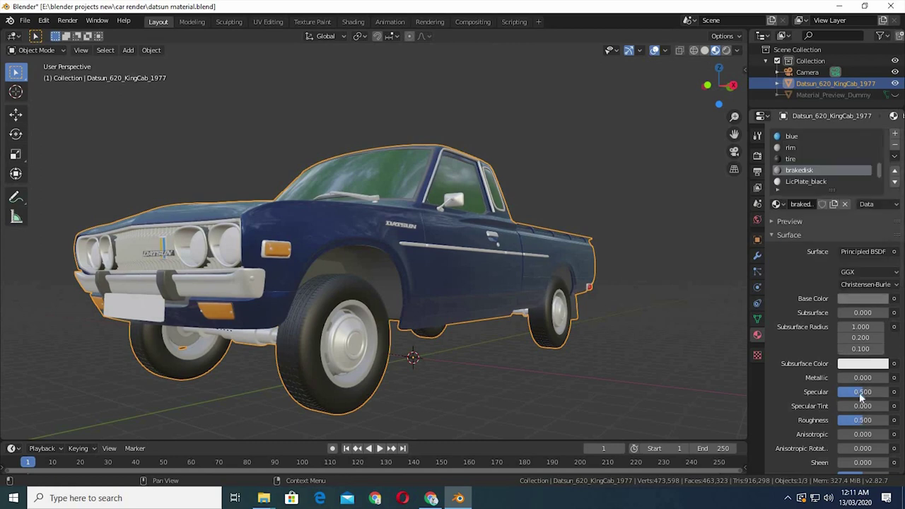
pyautogui.moveTo(863, 420); pyautogui.dragTo(884, 419)
pyautogui.scroll(-2, 806, 155)
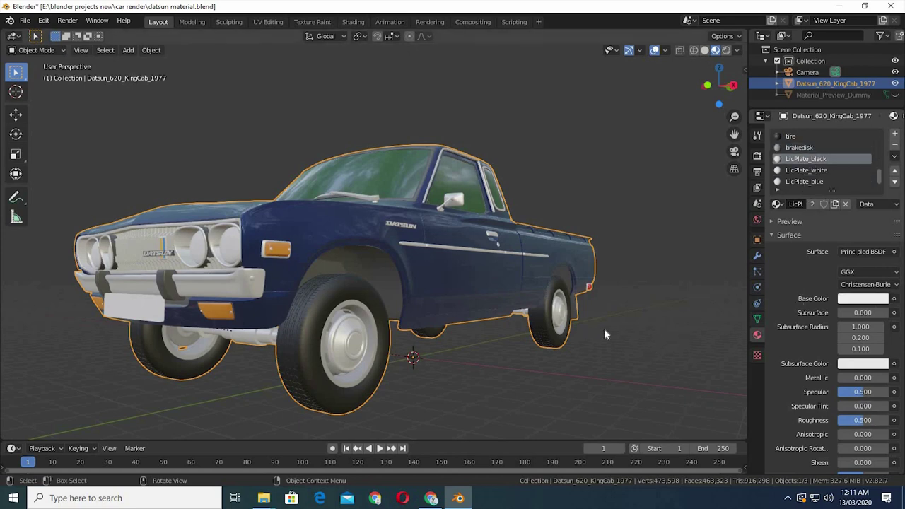
# - Make LicPlate_black near-black with Specular 0.272 and Roughness 0.5
pyautogui.moveTo(604, 328); pyautogui.dragTo(728, 329, button='middle')
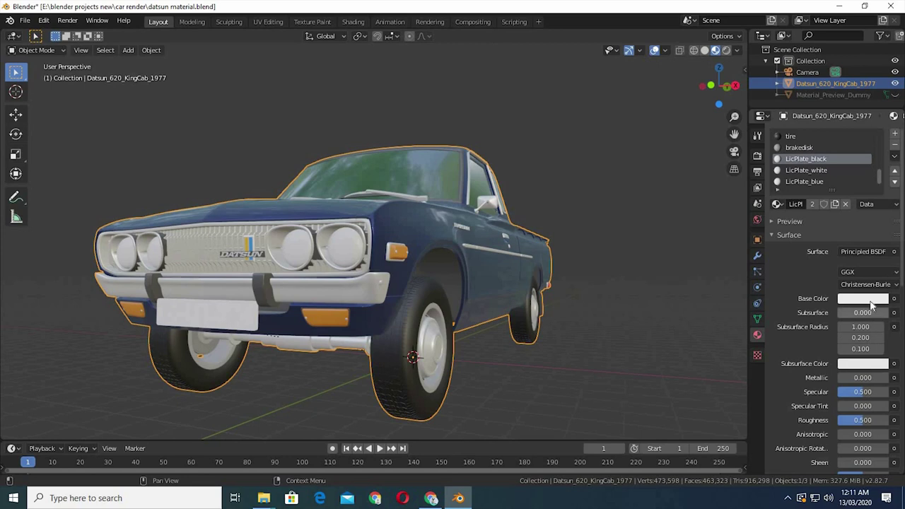
pyautogui.click(871, 299)
pyautogui.moveTo(848, 270); pyautogui.dragTo(792, 271)
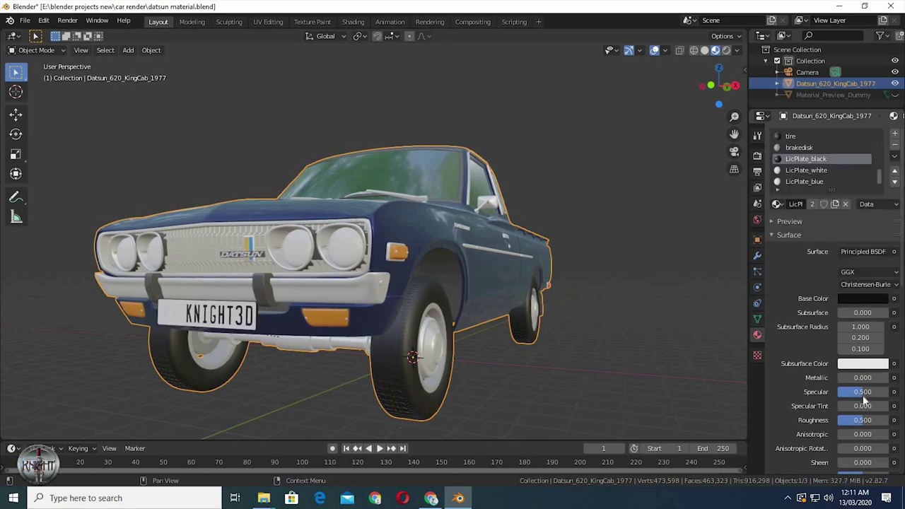
pyautogui.moveTo(865, 392); pyautogui.dragTo(835, 392)
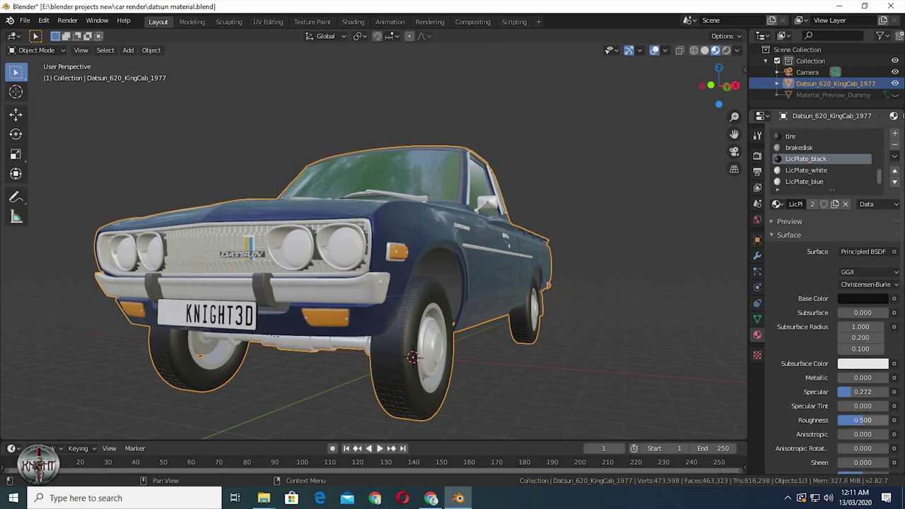
pyautogui.click(862, 420)
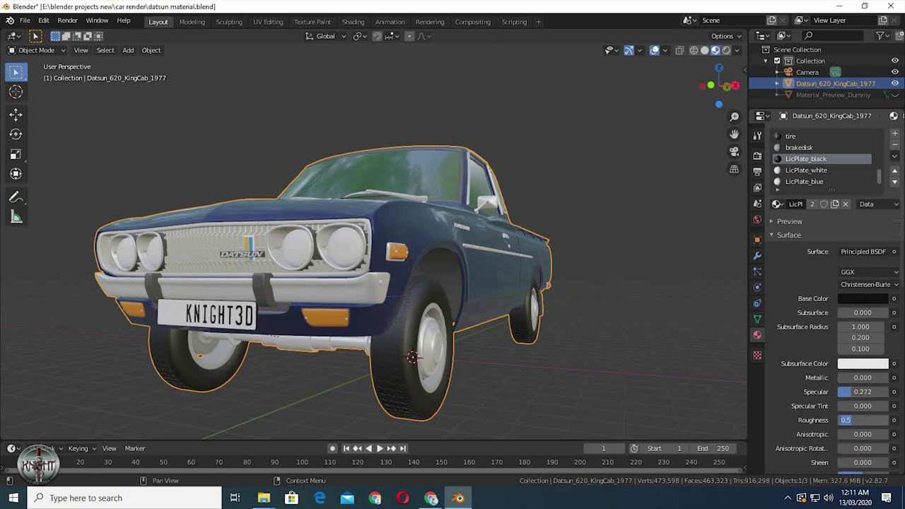
pyautogui.press('Return')
# - Give LicPlate_white Specular 0.326 and Roughness 0.5
pyautogui.click(806, 170)
pyautogui.click(862, 298)
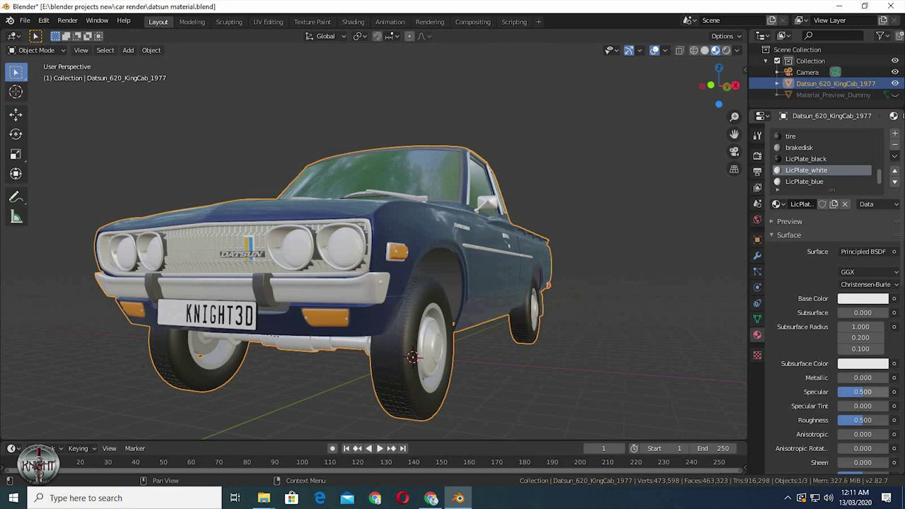
pyautogui.moveTo(863, 392); pyautogui.dragTo(845, 392)
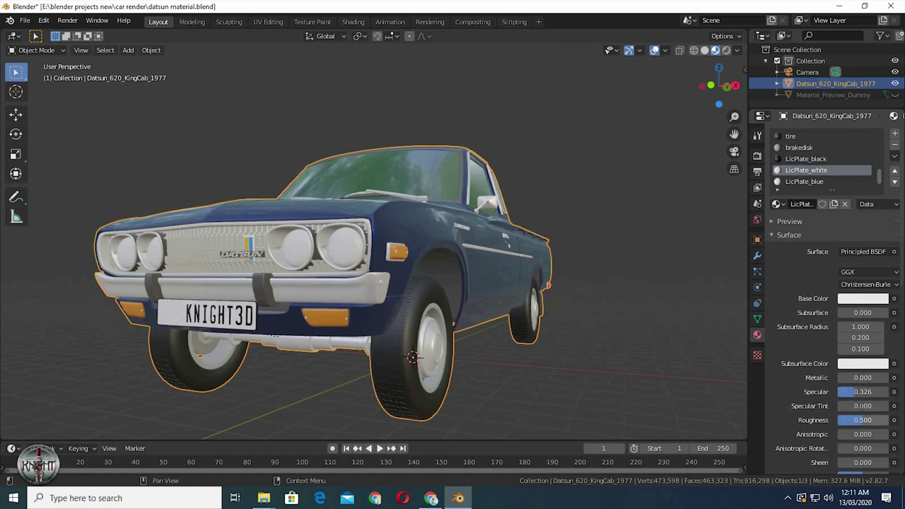
pyautogui.click(862, 420)
pyautogui.press('Return')
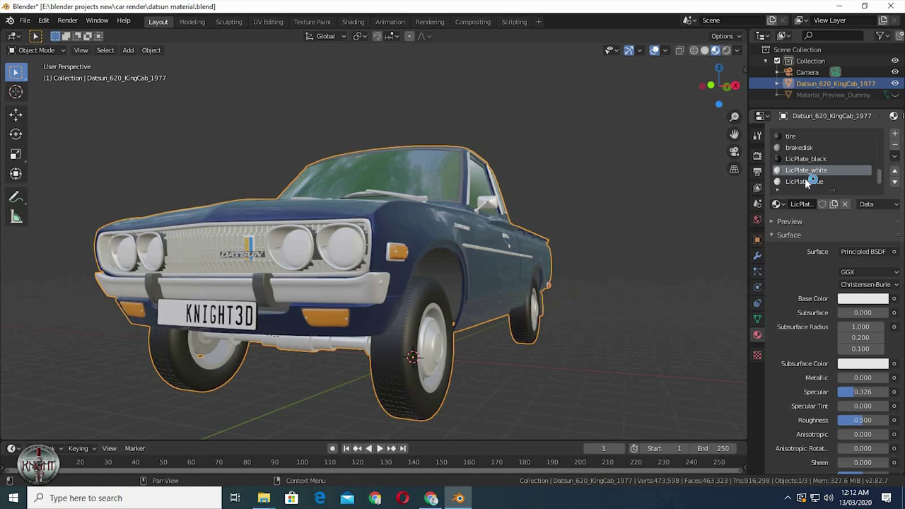
pyautogui.click(808, 181)
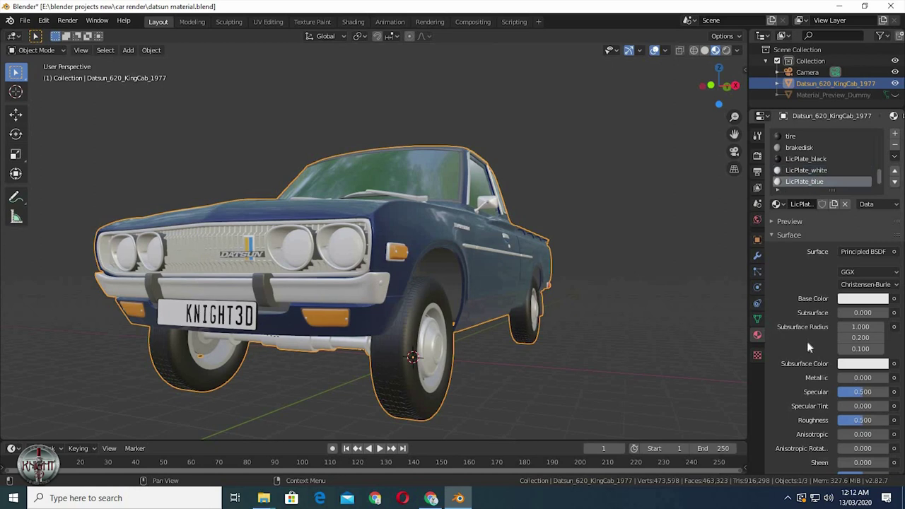
# - Give LicPlate_blue a deep blue base colour and slightly lower its specular
pyautogui.click(859, 299)
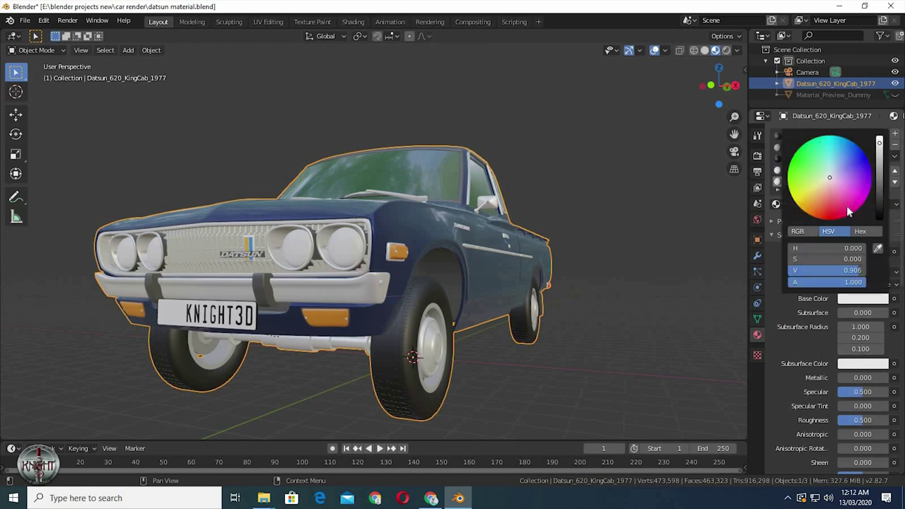
pyautogui.click(849, 147)
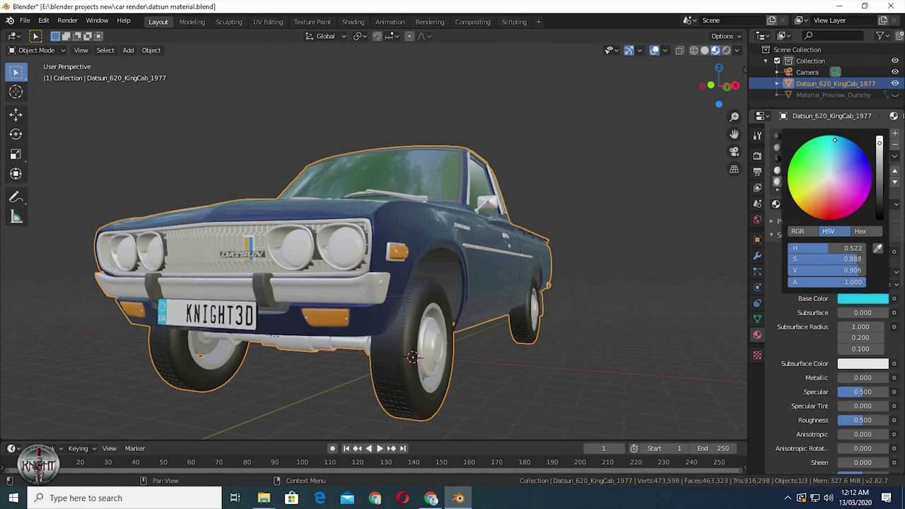
pyautogui.moveTo(849, 148); pyautogui.dragTo(858, 151)
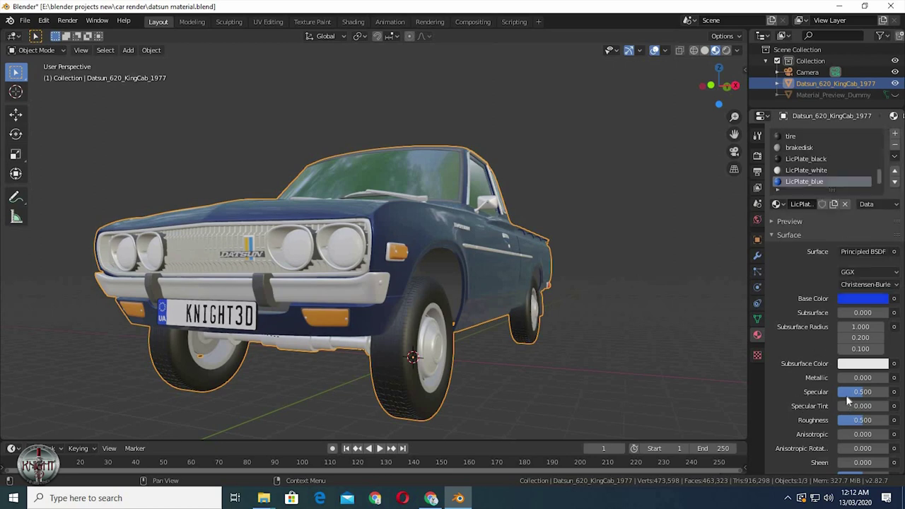
pyautogui.moveTo(860, 392); pyautogui.dragTo(860, 419)
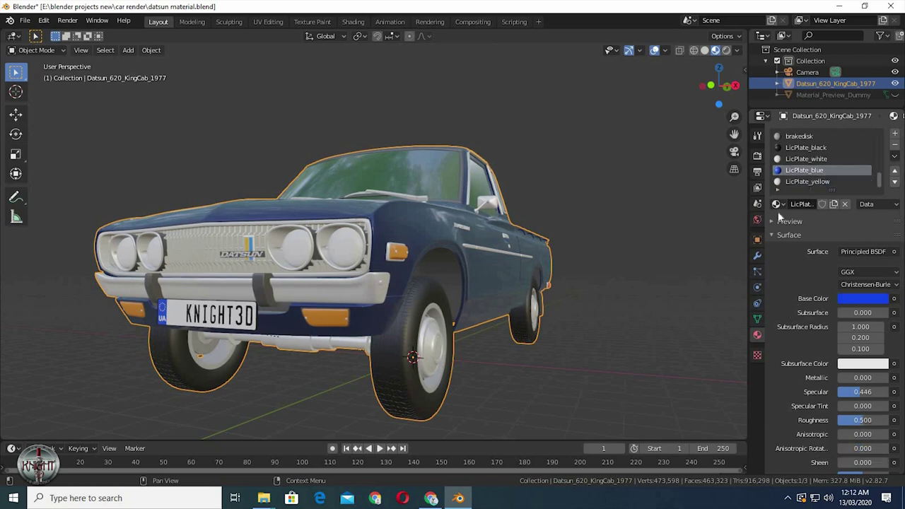
# - Set LicPlate_yellow's base colour to light orange (H 0.104, S 0.723, V 0.906), then deselect the car
pyautogui.keyDown('ctrl'); pyautogui.scroll(-1, 816, 178); pyautogui.keyUp('ctrl')
pyautogui.moveTo(644, 254); pyautogui.dragTo(538, 254, button='middle')
pyautogui.scroll(5, 537, 255)
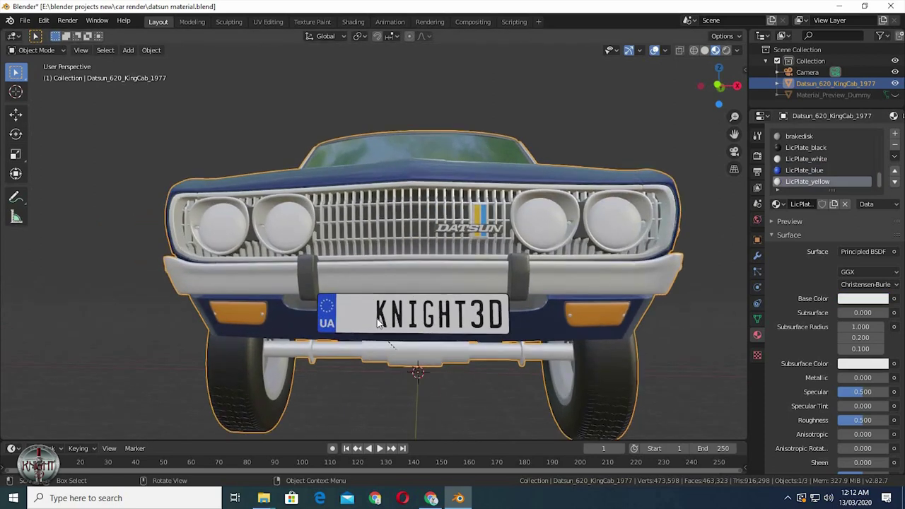
pyautogui.click(863, 298)
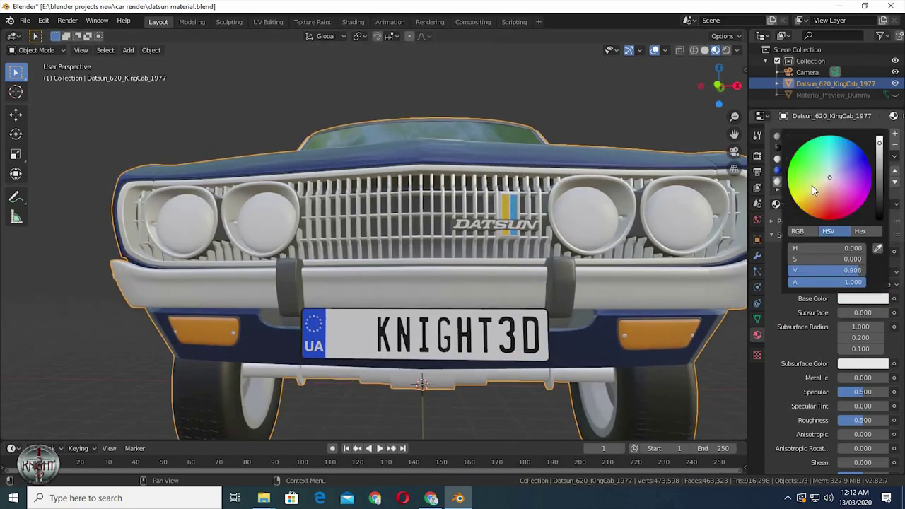
pyautogui.click(805, 209)
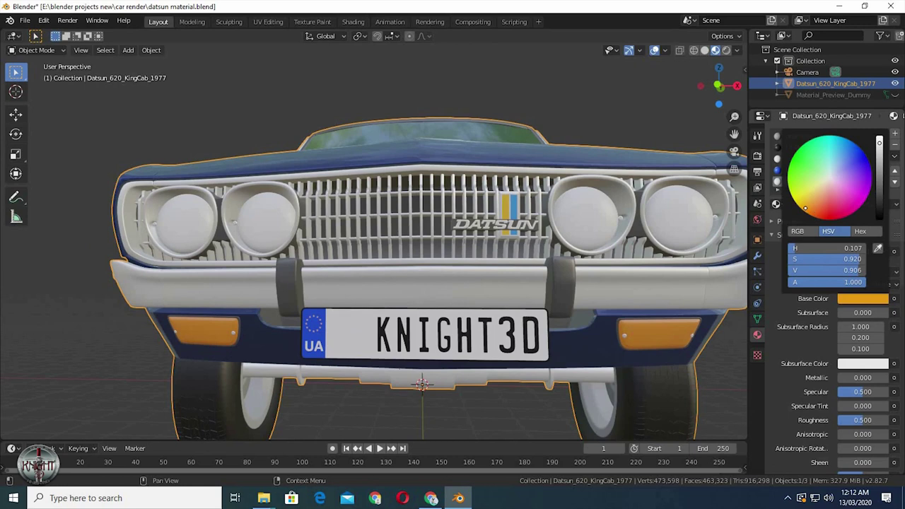
pyautogui.moveTo(806, 209); pyautogui.dragTo(810, 202)
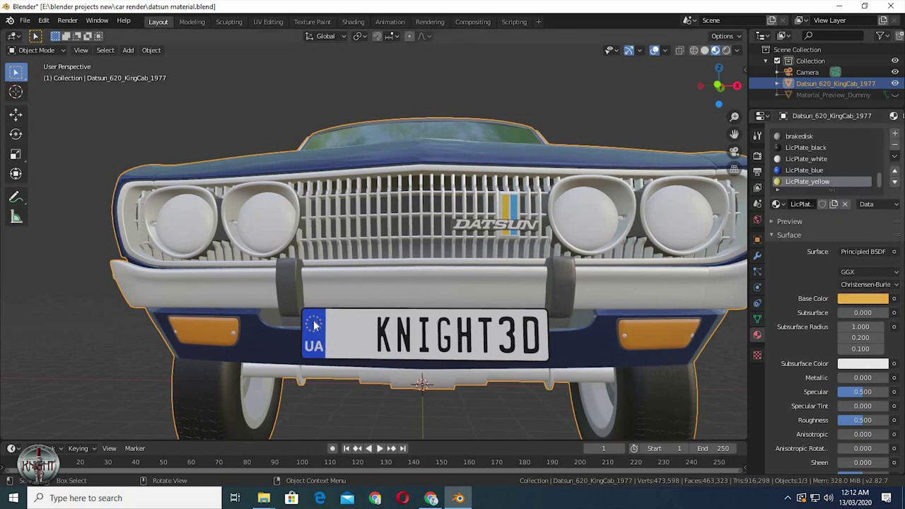
pyautogui.moveTo(622, 319)
pyautogui.mouseDown(button='middle')
pyautogui.moveTo(648, 312)
pyautogui.moveTo(599, 302)
pyautogui.moveTo(607, 313)
pyautogui.moveTo(584, 336)
pyautogui.moveTo(587, 302)
pyautogui.moveTo(573, 339)
pyautogui.moveTo(582, 337)
pyautogui.mouseUp(button='middle')
pyautogui.click(606, 316)
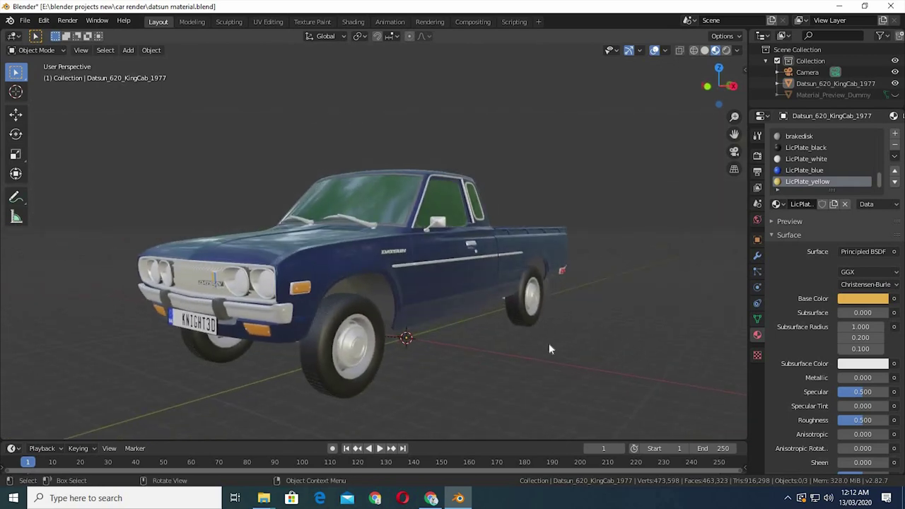
# - Add a mesh plane scaled to 26.010 beneath the car and deselect it
pyautogui.hotkey('shift', 'a')
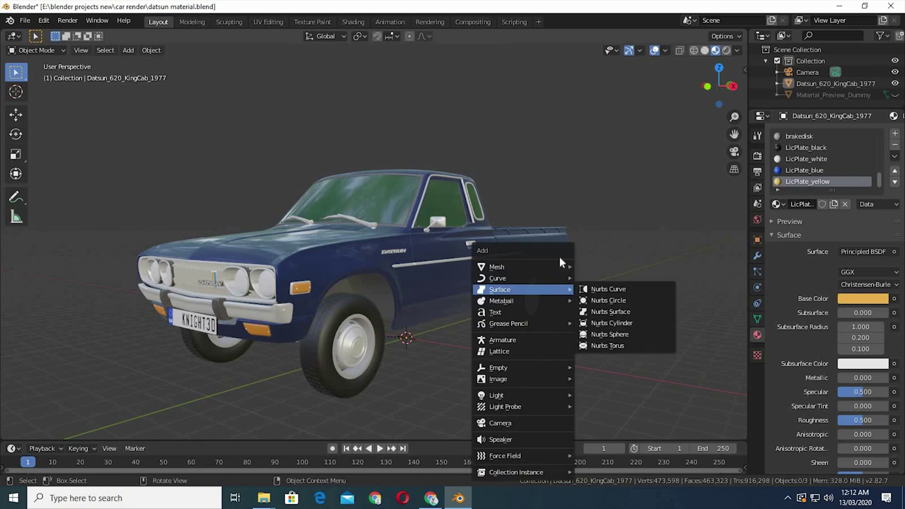
pyautogui.click(597, 266)
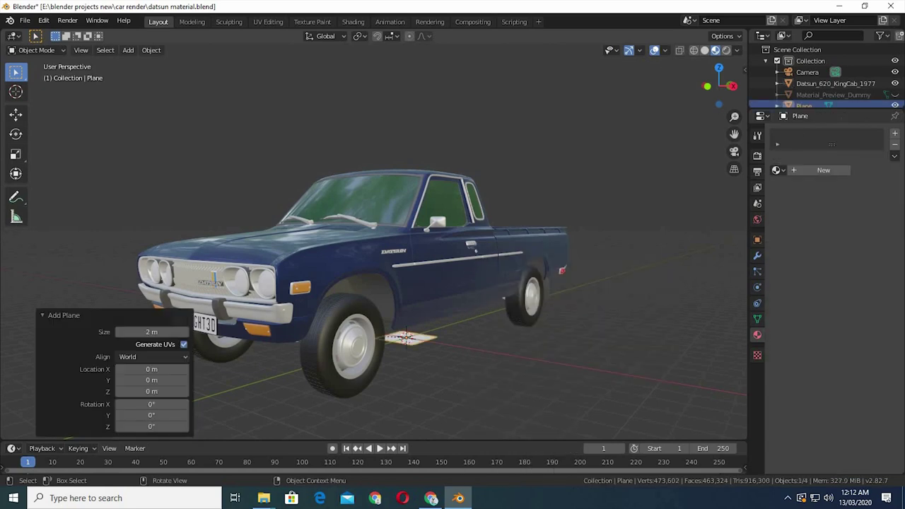
pyautogui.press('s')
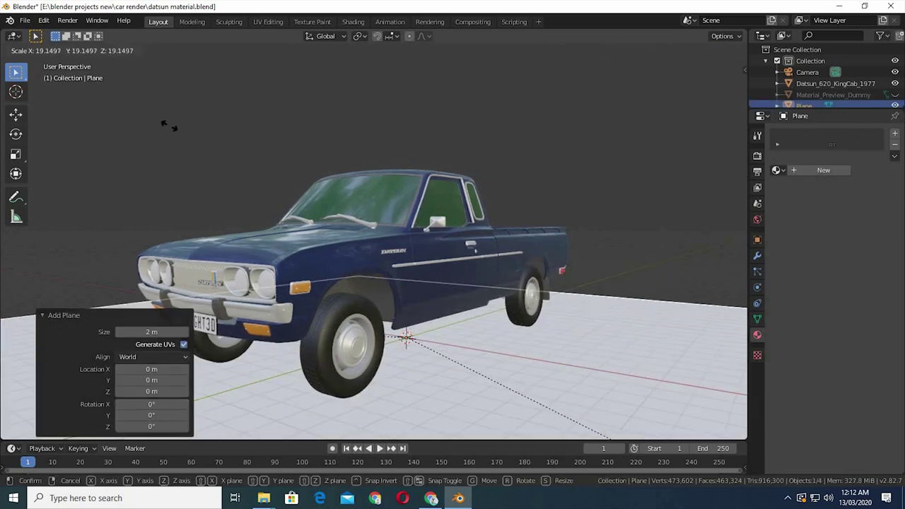
pyautogui.click(598, 195)
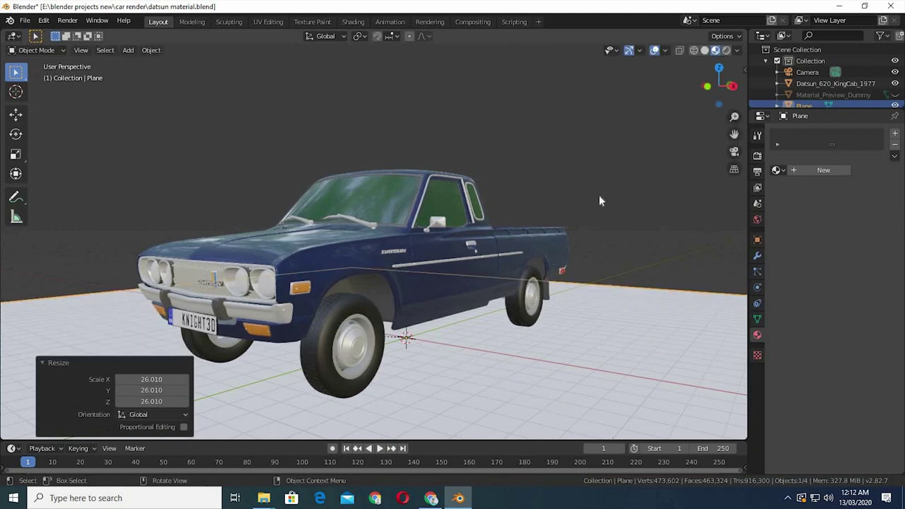
pyautogui.click(599, 195)
# - Check the scene in Rendered shading, then return to Material Preview
pyautogui.moveTo(605, 169); pyautogui.dragTo(613, 151, button='middle')
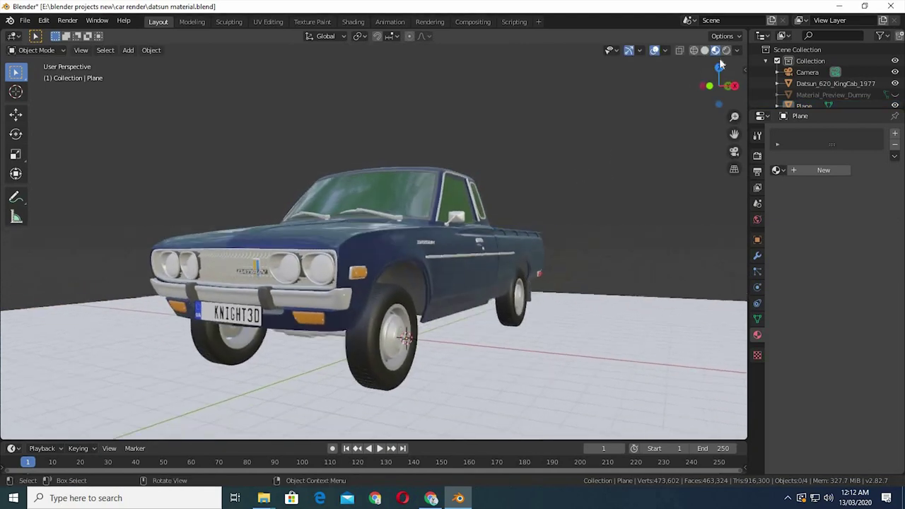
pyautogui.click(726, 50)
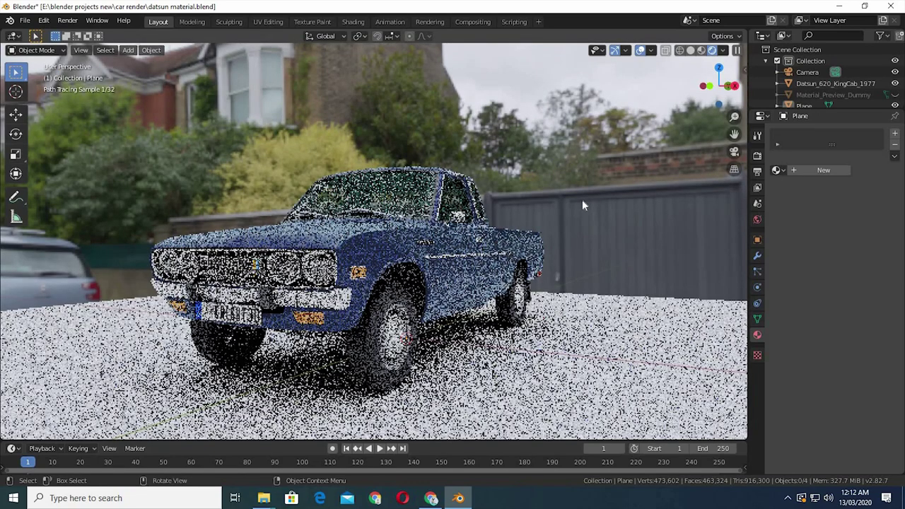
pyautogui.moveTo(581, 203); pyautogui.dragTo(577, 203, button='middle')
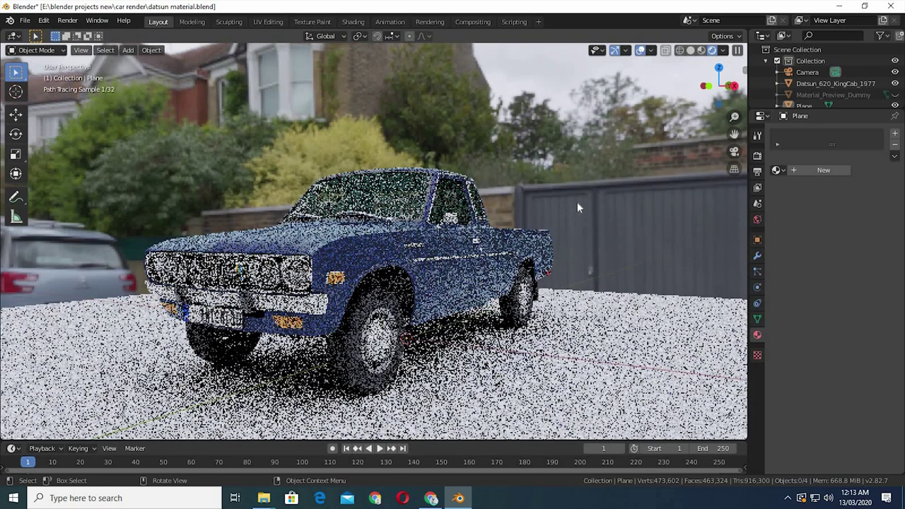
pyautogui.click(700, 50)
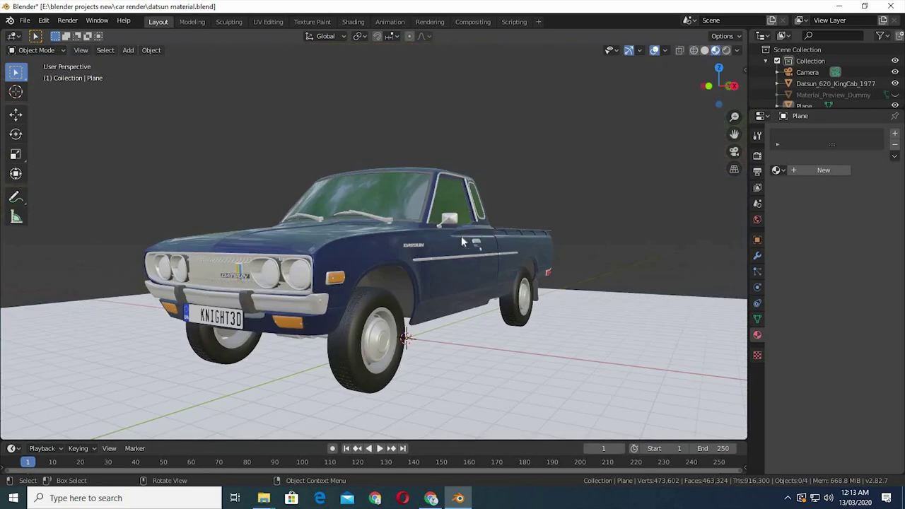
# - Lower the Datsun pickup 0.11 m along Z onto the ground plane
pyautogui.click(467, 253)
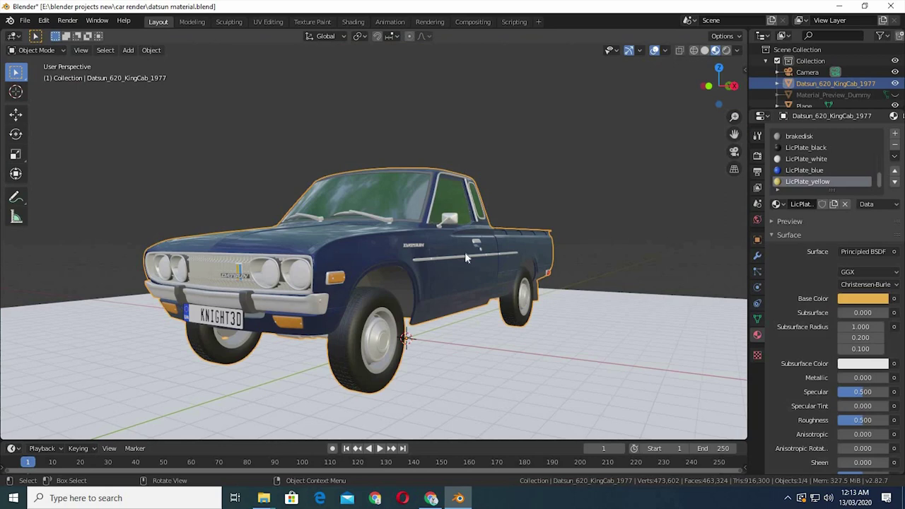
pyautogui.press('g')
pyautogui.press('z')
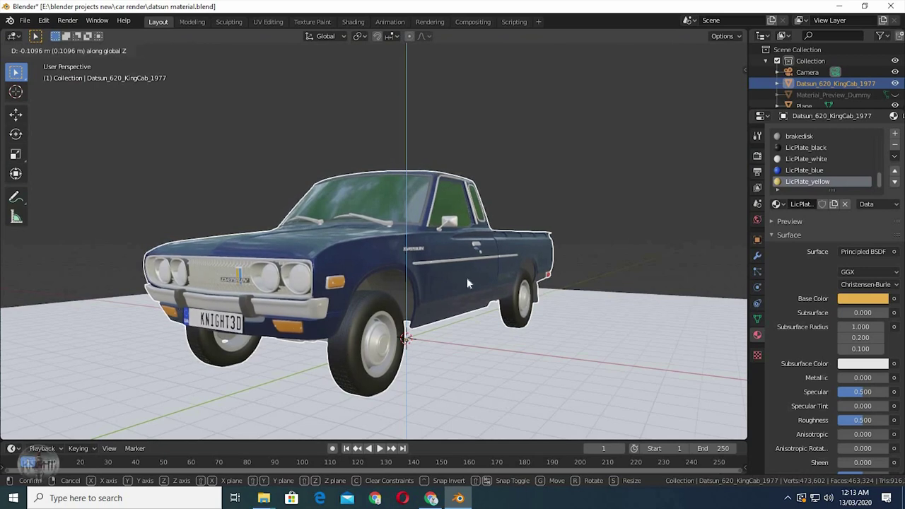
pyautogui.click(466, 278)
# - Tilt the car 0.148° about X, deselect it, and switch to Rendered shading
pyautogui.press('r')
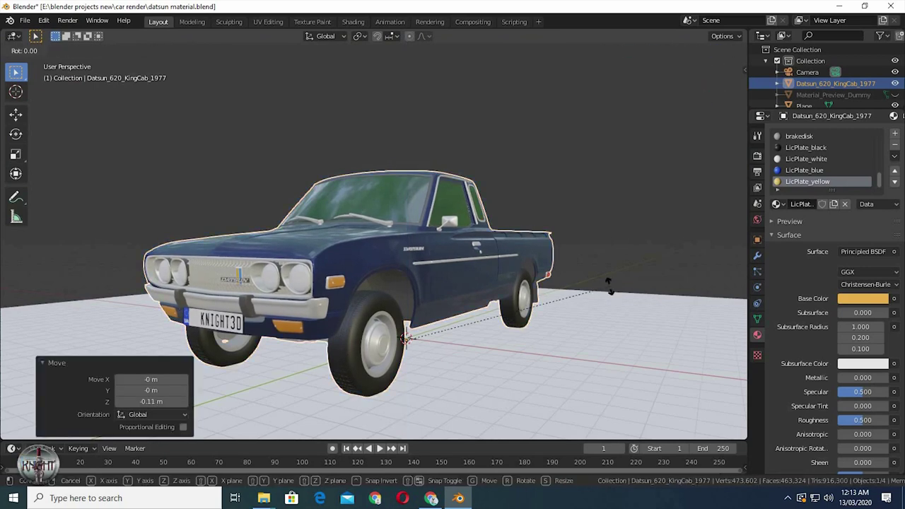
pyautogui.press('x')
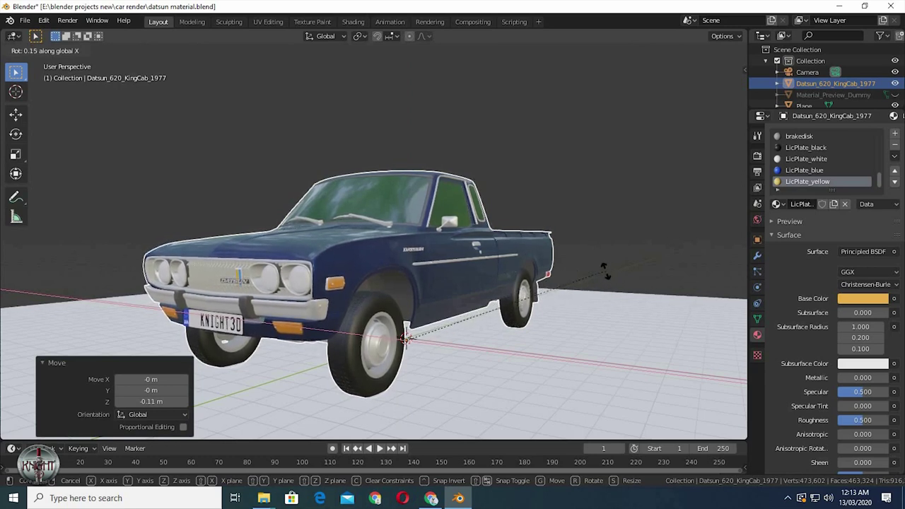
pyautogui.click(606, 271)
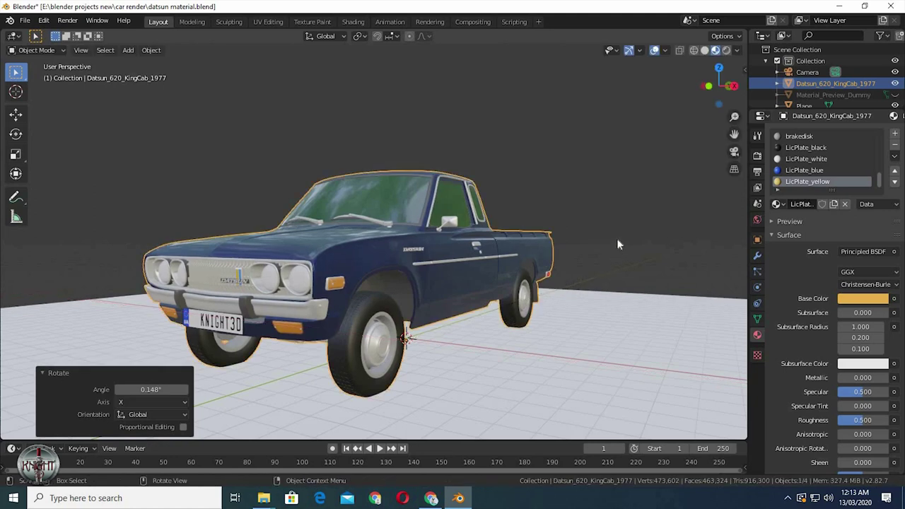
pyautogui.click(617, 244)
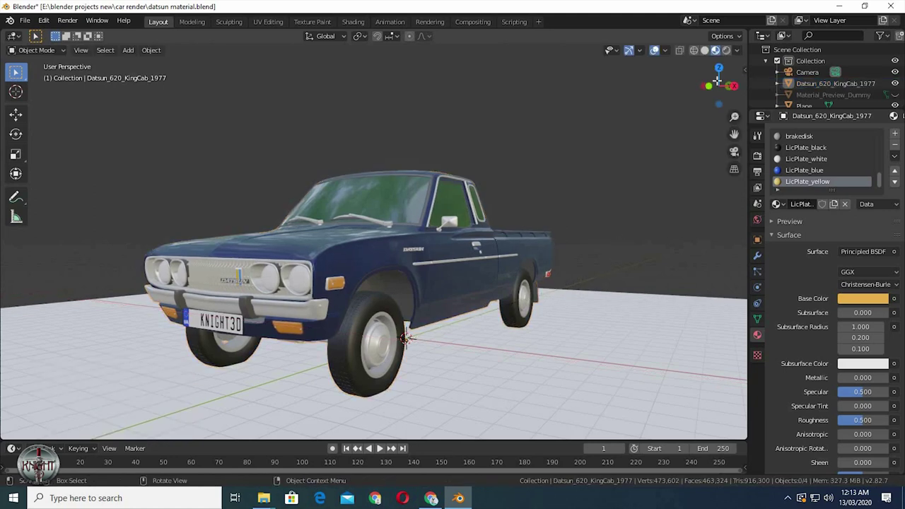
pyautogui.click(726, 50)
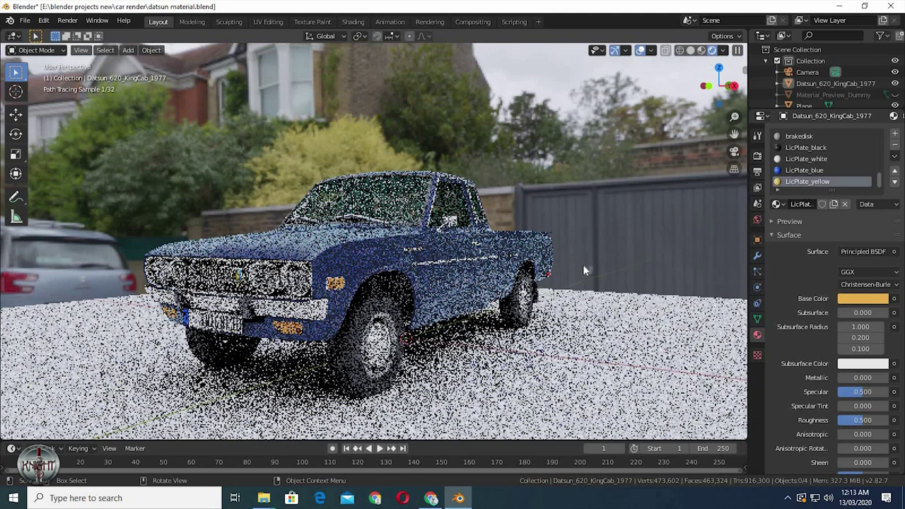
pyautogui.scroll(2, 572, 258)
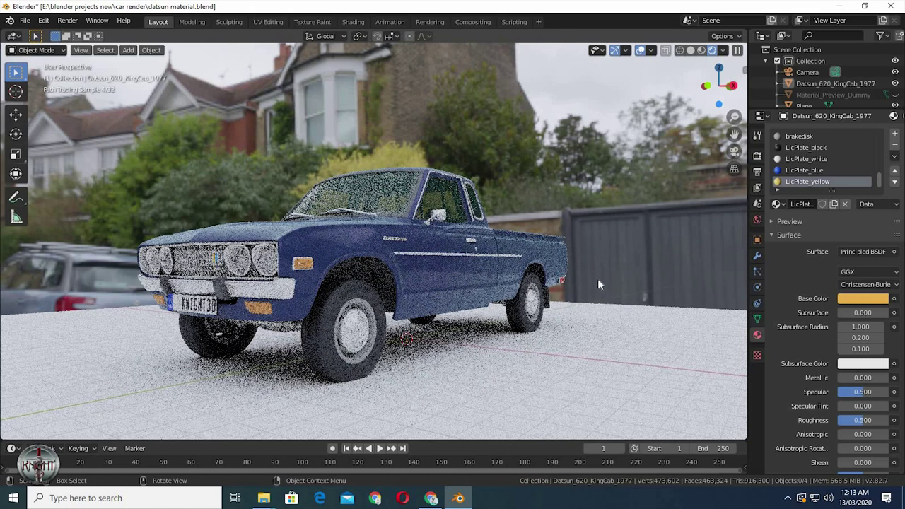
pyautogui.moveTo(693, 279); pyautogui.dragTo(680, 288, button='middle')
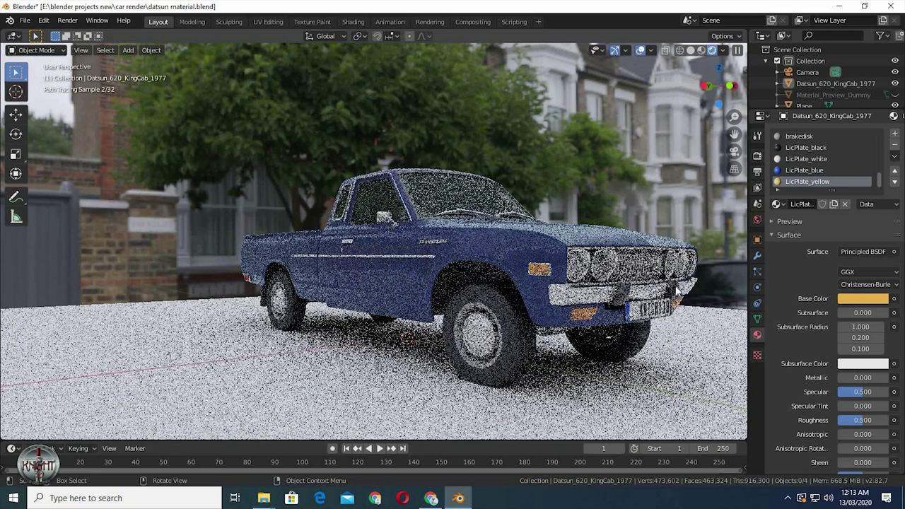
pyautogui.moveTo(651, 293)
pyautogui.mouseDown(button='middle')
pyautogui.moveTo(584, 292)
pyautogui.moveTo(611, 223)
pyautogui.mouseUp(button='middle')
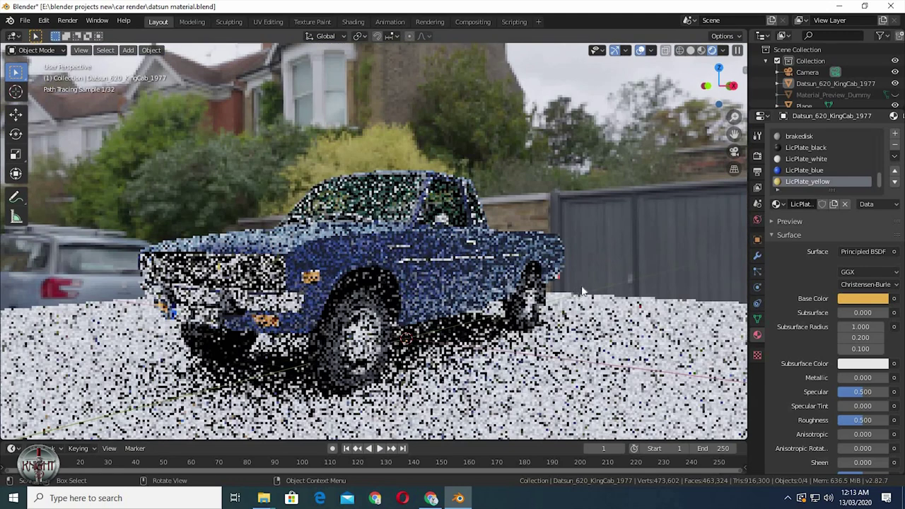